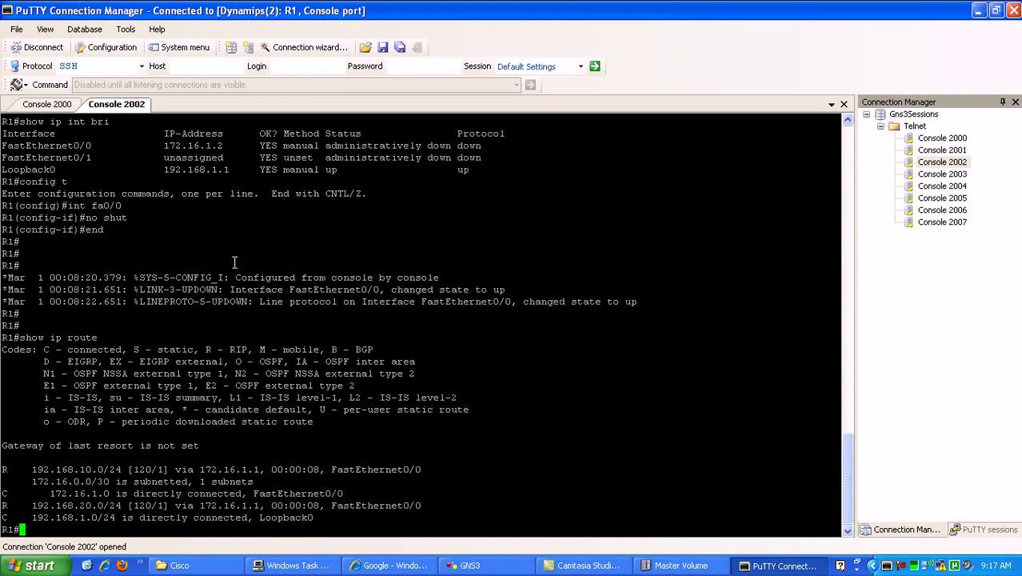
# From R1, ping 192.168.10.1, then ping 192.168.20.1 by editing the recalled command.
pyautogui.write('ping 192.168.10.')
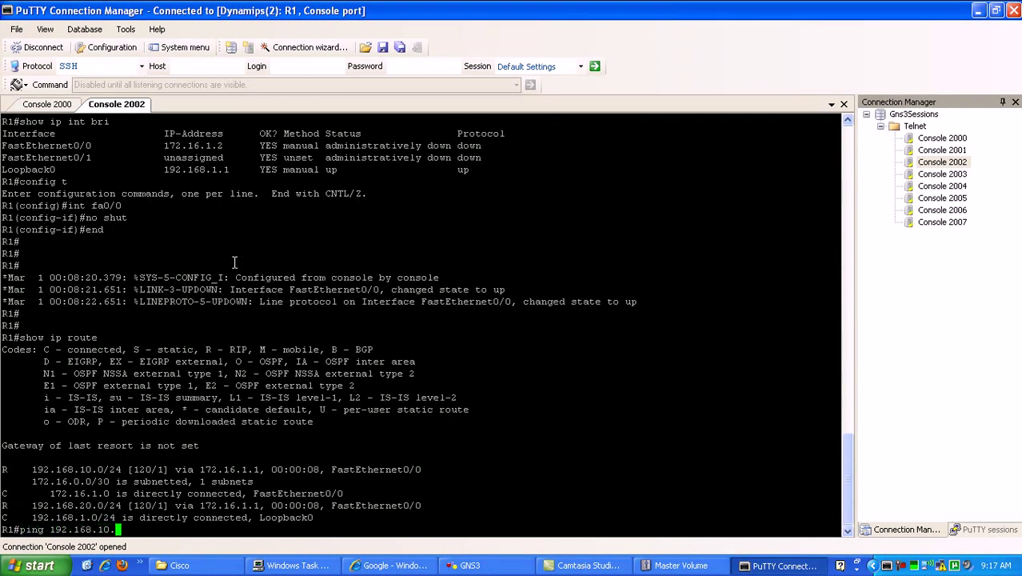
pyautogui.write('1')
pyautogui.press('Return')
pyautogui.press('Up')
pyautogui.press('BackSpace')
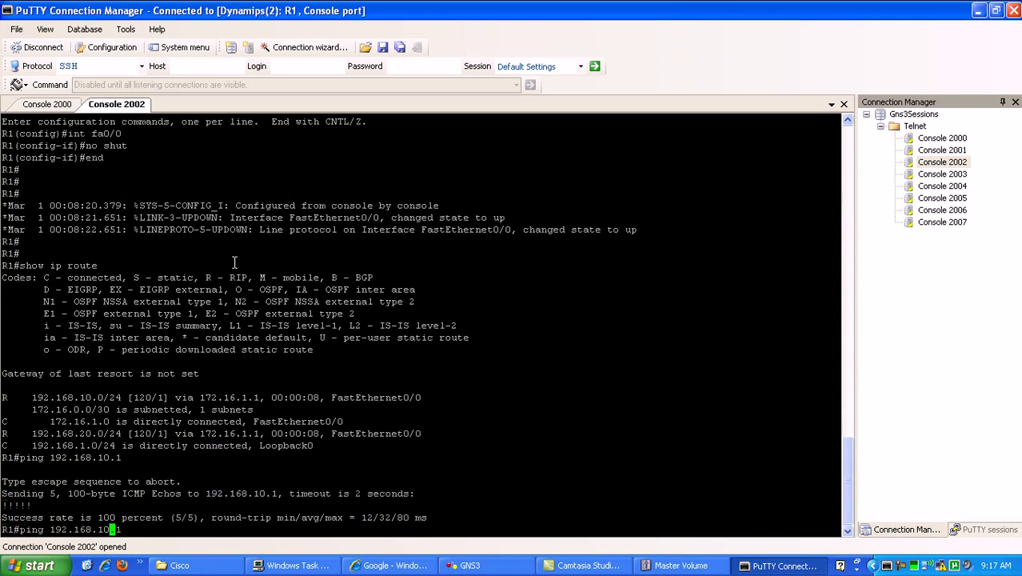
pyautogui.press('BackSpace')
pyautogui.press('BackSpace')
pyautogui.press('BackSpace')
pyautogui.write('20.1')
pyautogui.press('Return')
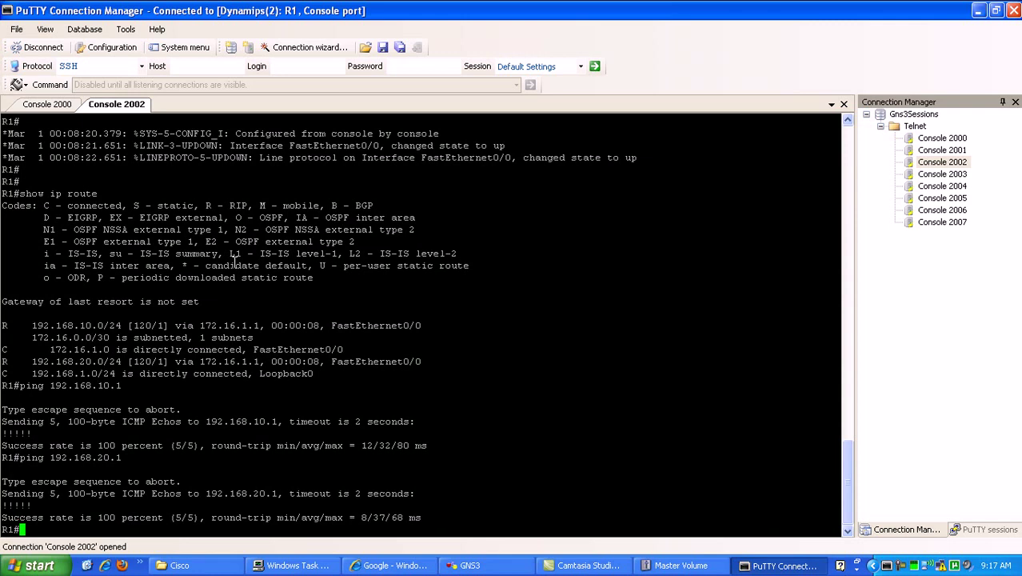
# Enter global configuration mode and list the access-list number ranges with access-list ?
pyautogui.write('config t')
pyautogui.press('Return')
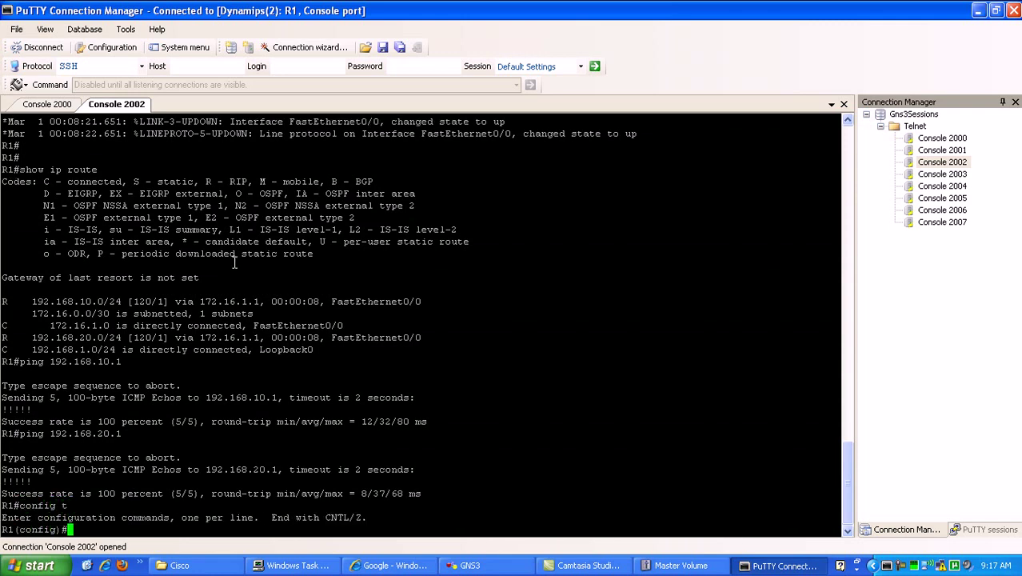
pyautogui.write('acces')
pyautogui.press('Tab')
pyautogui.write('?')
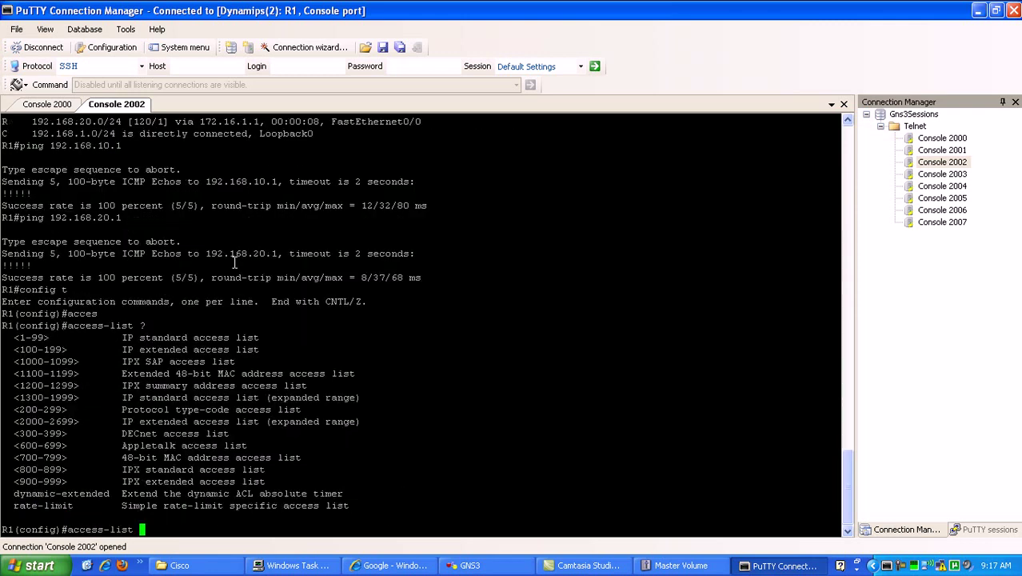
pyautogui.write('1')
# Start an 'access-list 1 deny' line, then bring the GNS3 topology to the front.
pyautogui.write('p')
pyautogui.press('BackSpace')
pyautogui.write('den')
pyautogui.press('Tab')
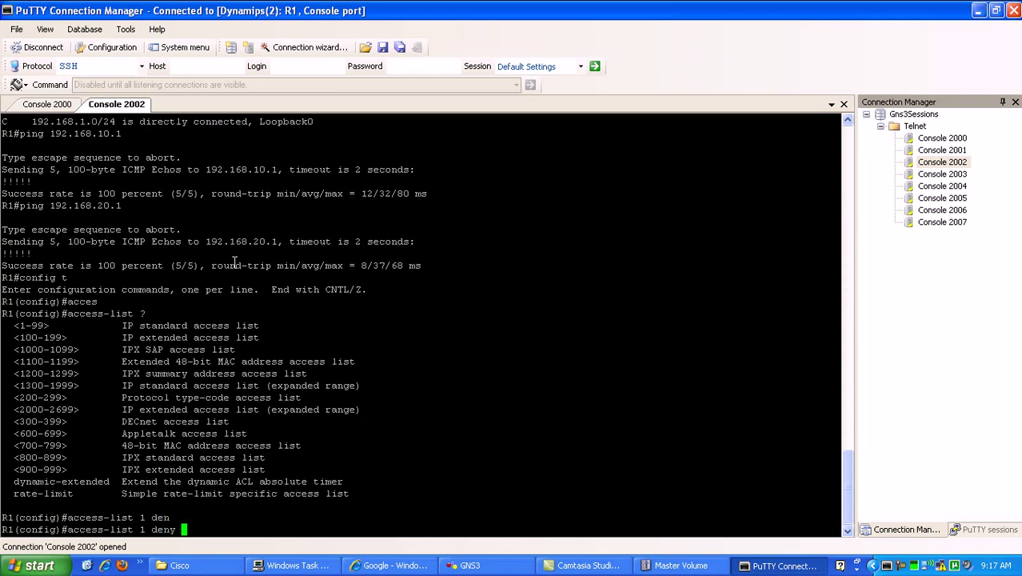
pyautogui.click(470, 564)
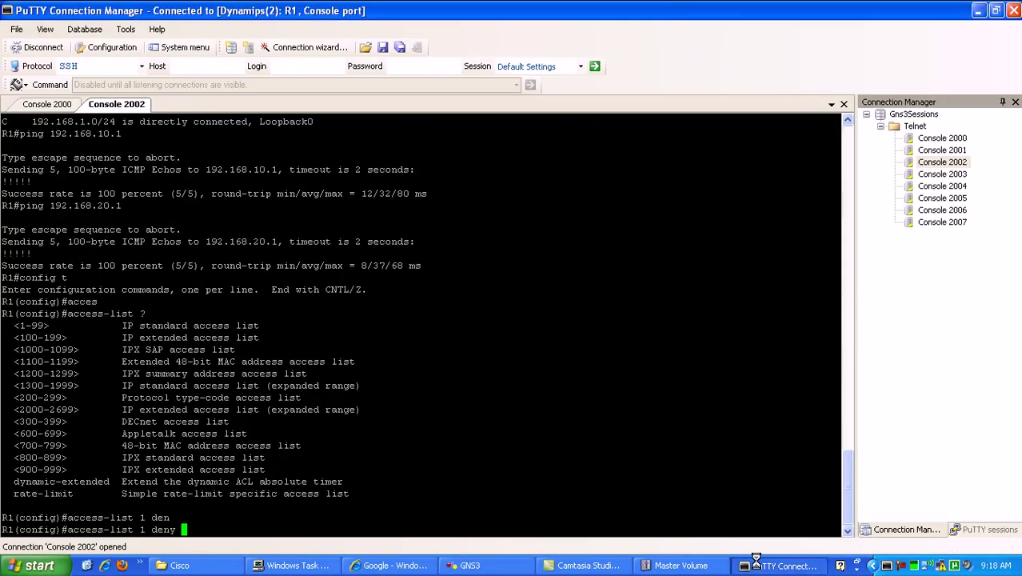
# Go back to R1's console in PuTTY Connection Manager.
pyautogui.click(758, 566)
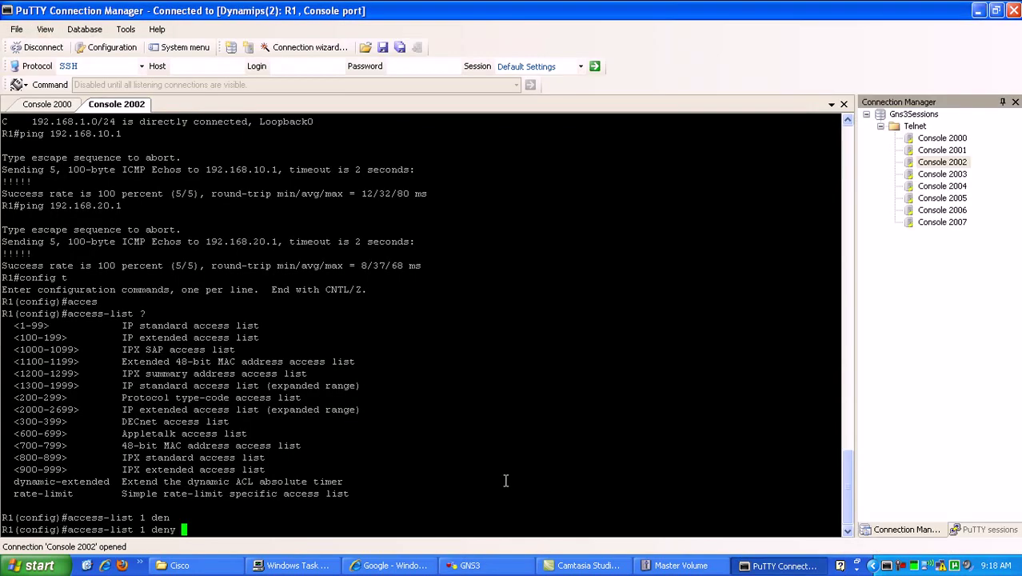
# Replace deny with permit and enter access-list 1 permit 192.168.10.0 0.0.0.255 log.
pyautogui.press('BackSpace')
pyautogui.press('BackSpace')
pyautogui.press('BackSpace')
pyautogui.press('BackSpace')
pyautogui.press('BackSpace')
pyautogui.write('perm')
pyautogui.press('Tab')
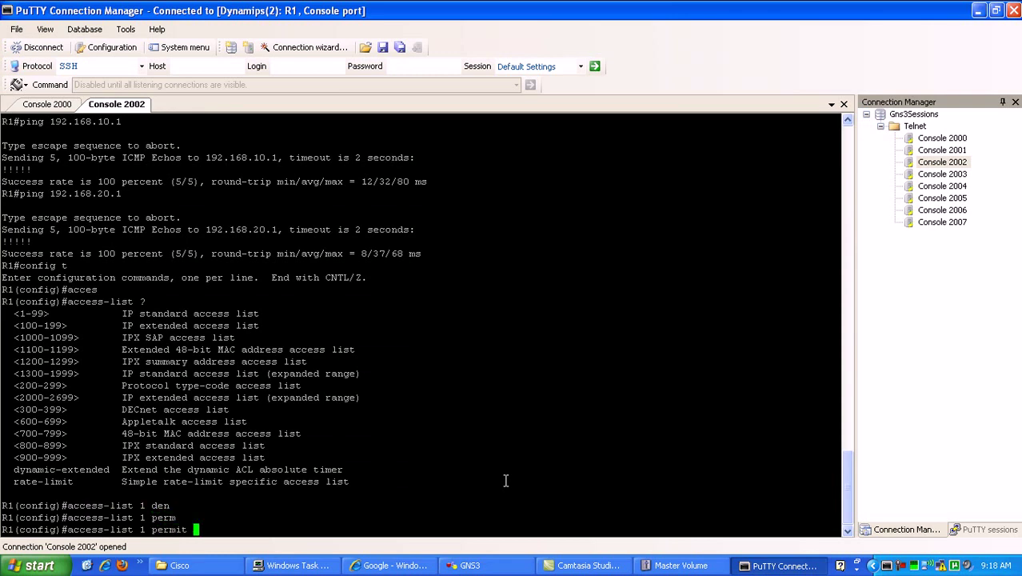
pyautogui.write('?1')
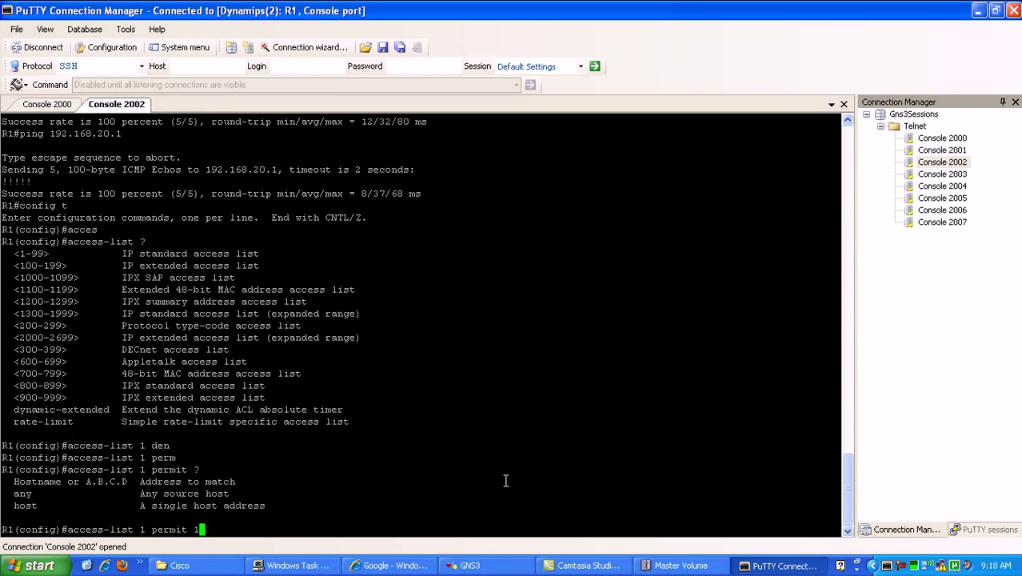
pyautogui.write('92.168.10.0 ?')
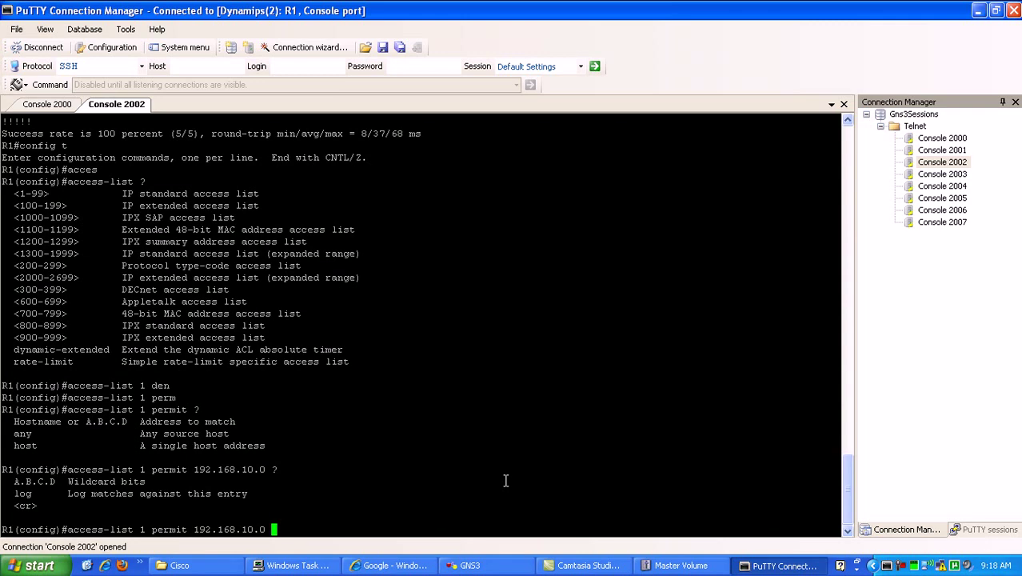
pyautogui.write('0.0.0.255')
pyautogui.doubleClick(312, 528)
pyautogui.click(377, 483)
pyautogui.write('?')
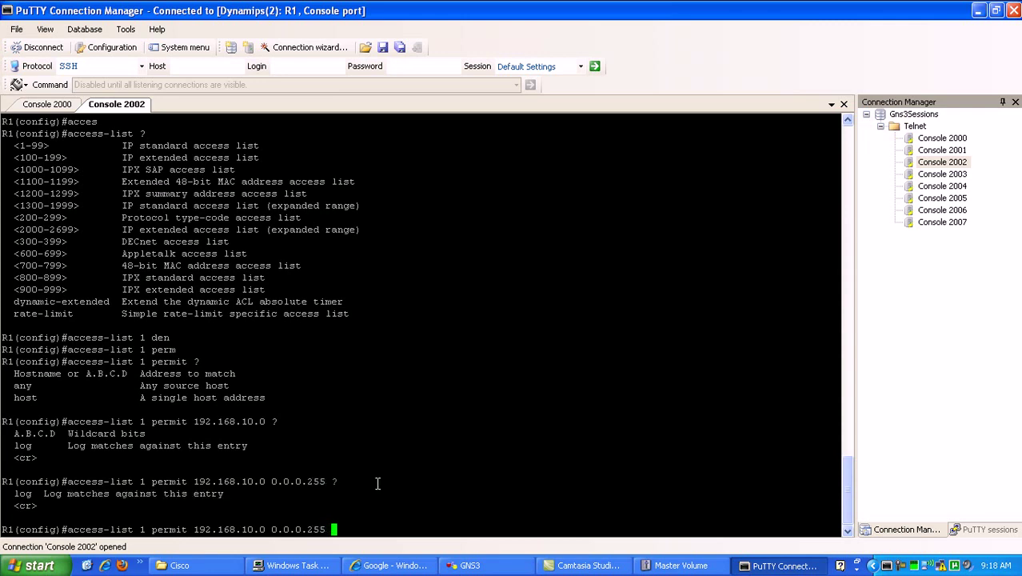
pyautogui.write('log')
pyautogui.press('Return')
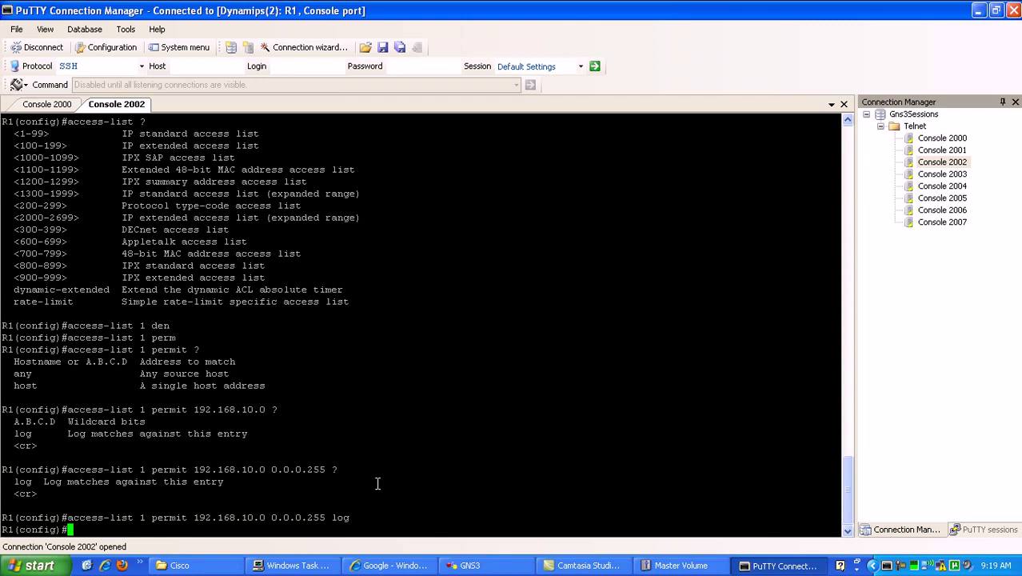
# Recall the previous access-list command, step back through it, and clear it from the prompt.
pyautogui.press('Up')
pyautogui.press('Left')
pyautogui.press('Left')
pyautogui.press('Left')
pyautogui.press('Left')
pyautogui.press('Left')
pyautogui.press('Left')
pyautogui.press('Left')
pyautogui.press('Left')
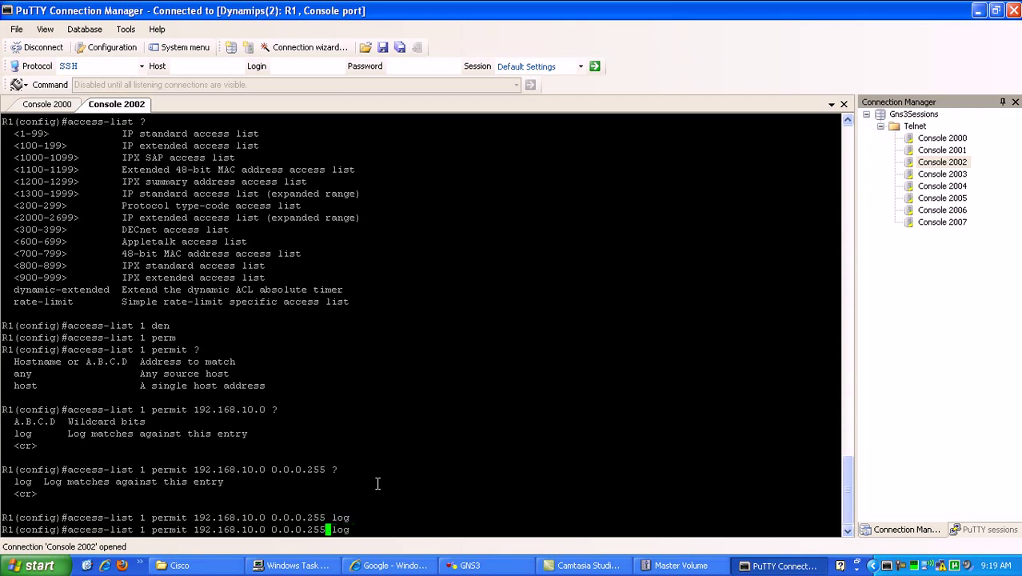
pyautogui.press('Left')
pyautogui.press('Left')
pyautogui.press('Left')
pyautogui.press('Left')
pyautogui.press('Left')
pyautogui.press('Left')
pyautogui.press('Left')
pyautogui.press('Left')
pyautogui.press('Left')
pyautogui.press('Left')
pyautogui.press('Left')
pyautogui.press('Left')
pyautogui.press('Left')
pyautogui.press('Left')
pyautogui.press('Left')
pyautogui.press('Left')
pyautogui.press('Left')
pyautogui.press('Left')
pyautogui.press('Left')
pyautogui.press('Down')
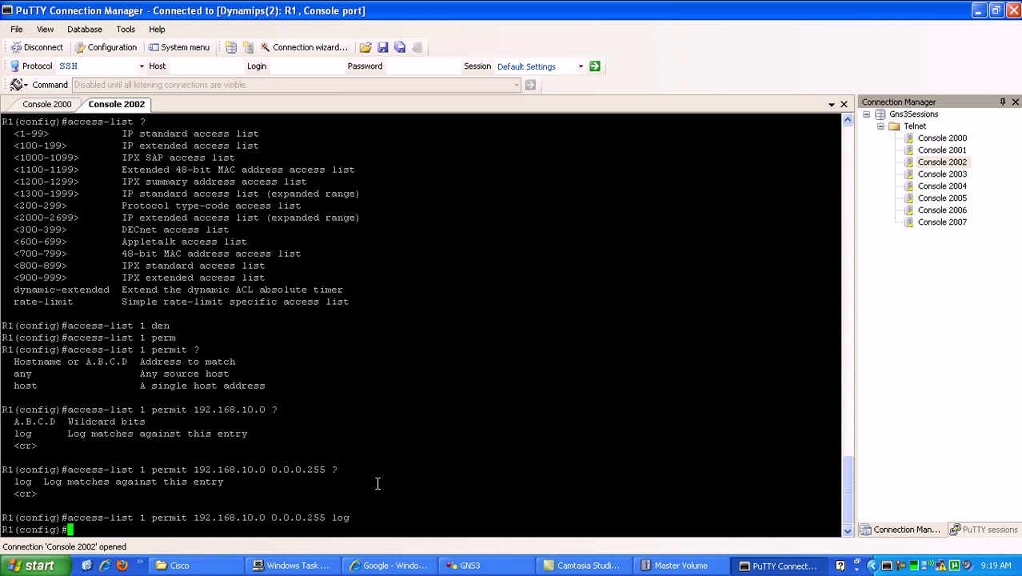
# Exit configuration mode on R1.
pyautogui.write('exit')
pyautogui.press('Return')
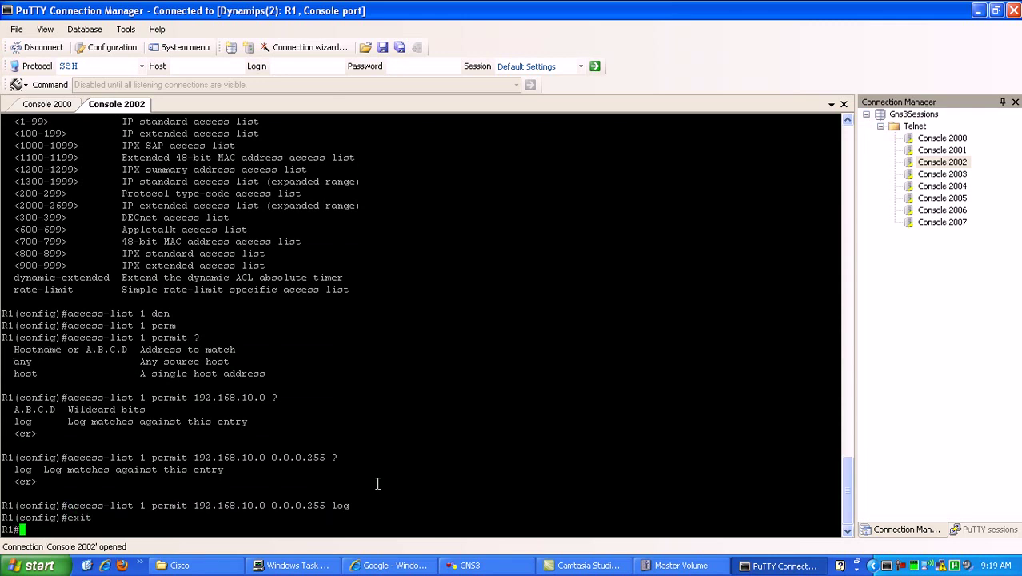
pyautogui.press('Return')
pyautogui.press('Return')
pyautogui.press('Return')
pyautogui.press('Return')
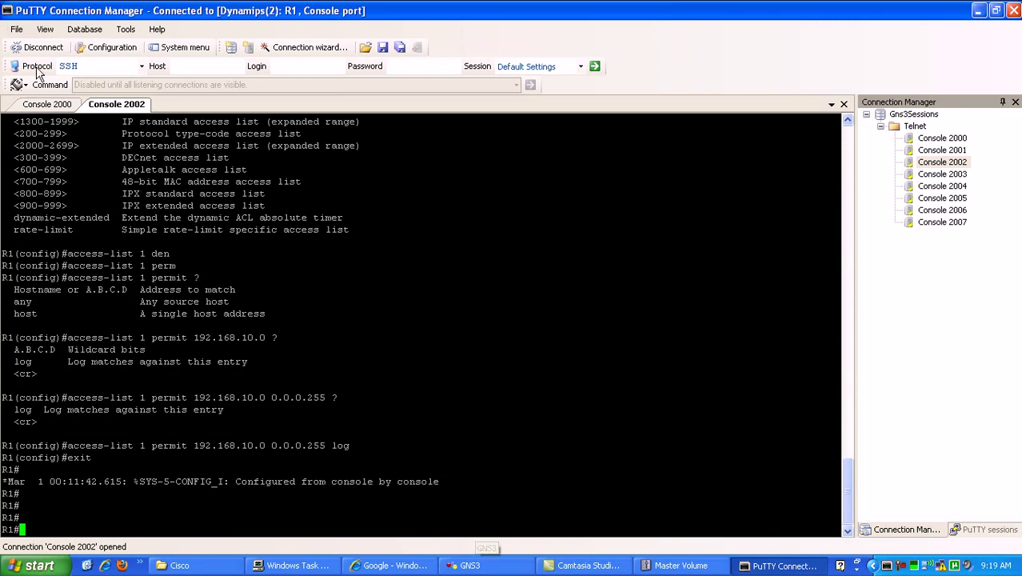
# From R0's console, telnet to 192.168.1.1, then return to R1's console.
pyautogui.click(46, 108)
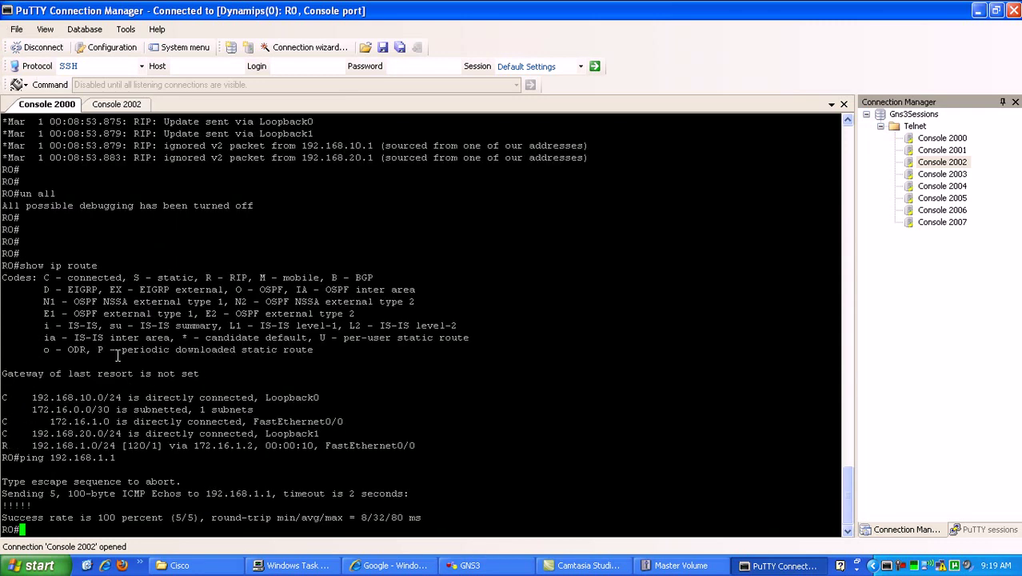
pyautogui.write('telnet 192.168.1.1')
pyautogui.press('Return')
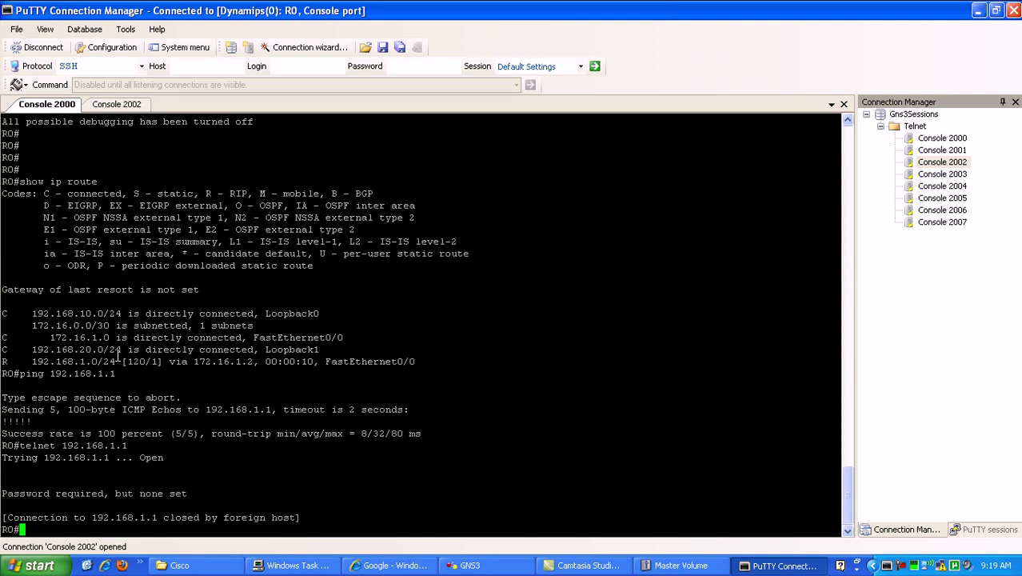
pyautogui.click(127, 104)
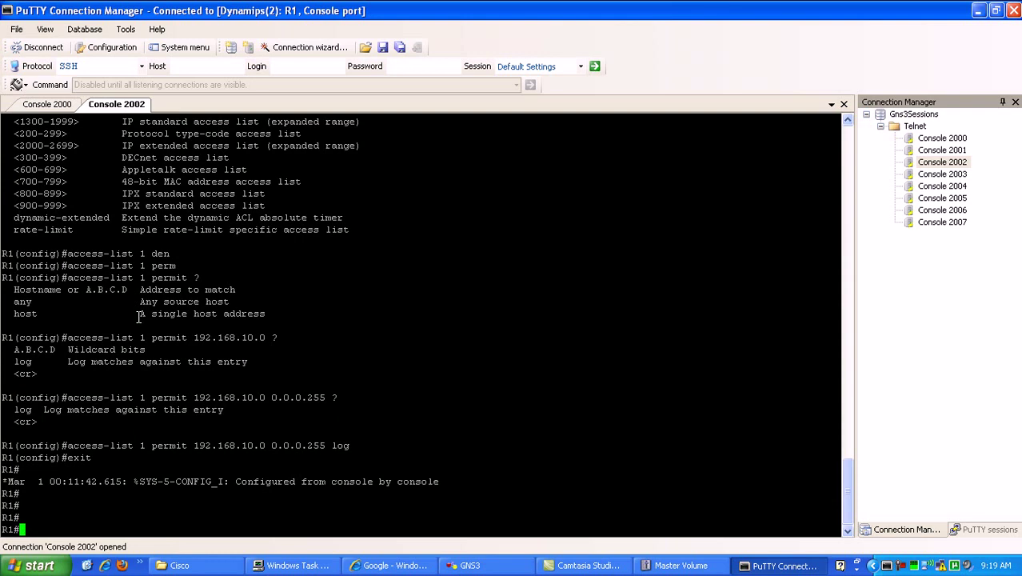
# On R1, enter configuration mode for VTY lines 0 through 1276.
pyautogui.write('show r')
pyautogui.press('BackSpace')
pyautogui.press('BackSpace')
pyautogui.press('BackSpace')
pyautogui.press('BackSpace')
pyautogui.press('BackSpace')
pyautogui.press('BackSpace')
pyautogui.write('config t')
pyautogui.press('Return')
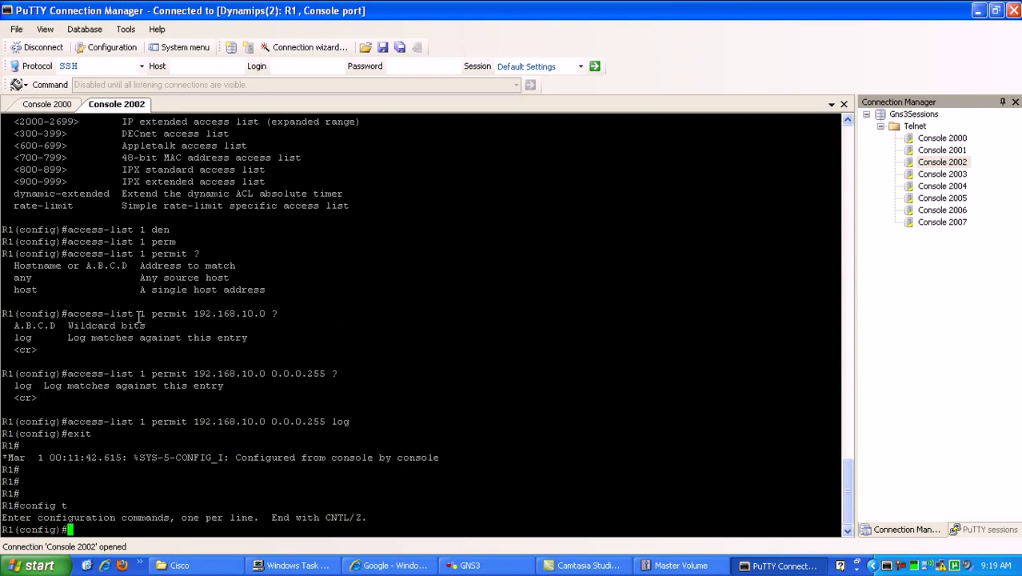
pyautogui.write('line vyt')
pyautogui.press('Tab')
pyautogui.press('BackSpace')
pyautogui.press('BackSpace')
pyautogui.write('ty')
pyautogui.press('Tab')
pyautogui.write('?')
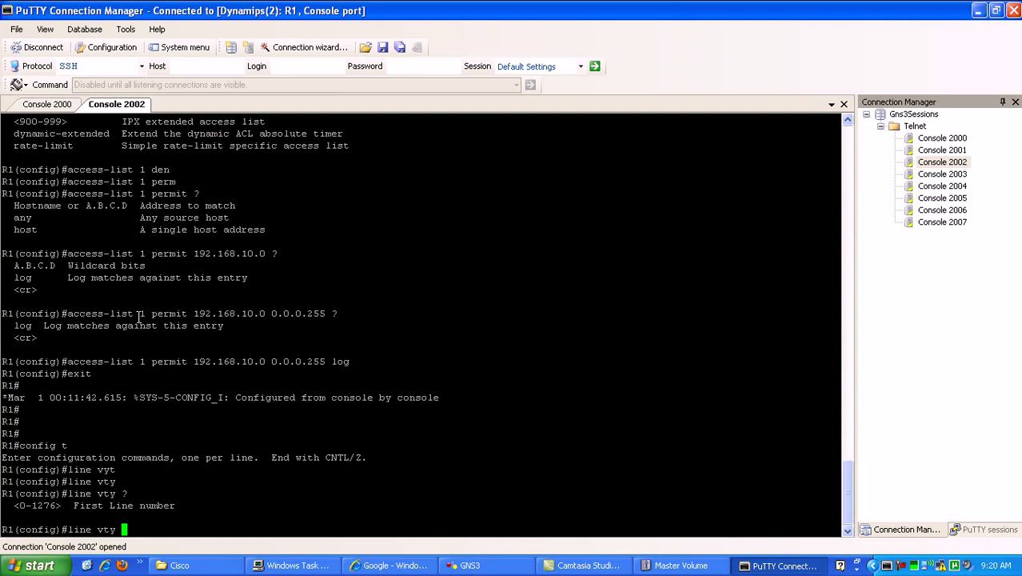
pyautogui.write('0 1276')
pyautogui.press('Return')
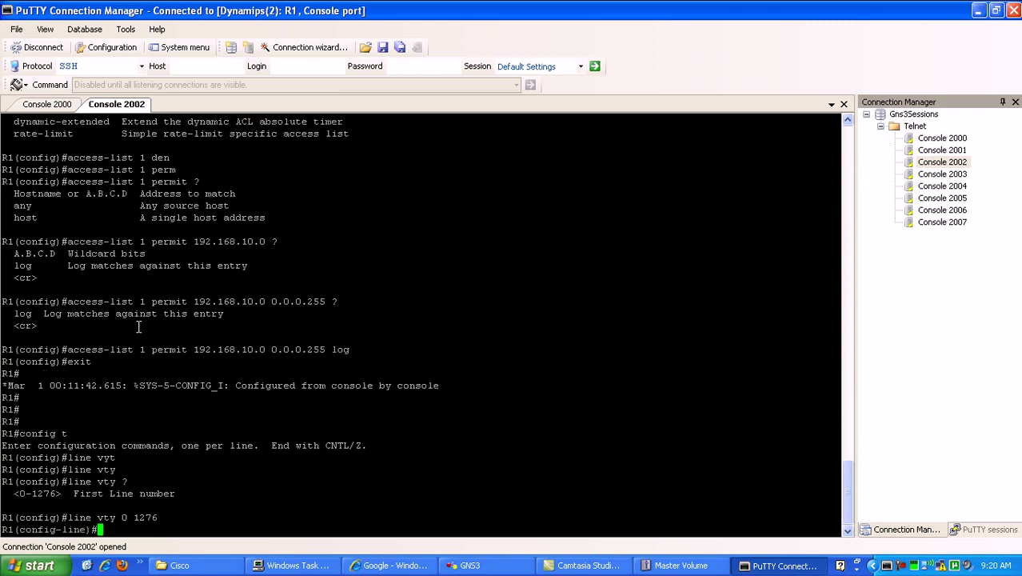
# Apply 'no password' to the VTY lines, end configuration, and switch to R0's console.
pyautogui.write('no pa')
pyautogui.press('Tab')
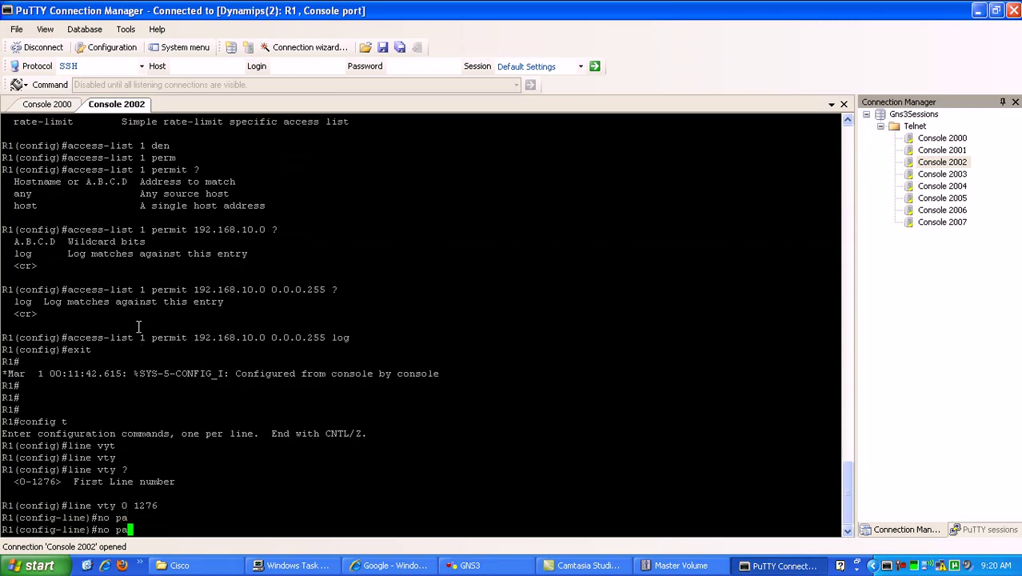
pyautogui.write('s')
pyautogui.press('Tab')
pyautogui.write('?')
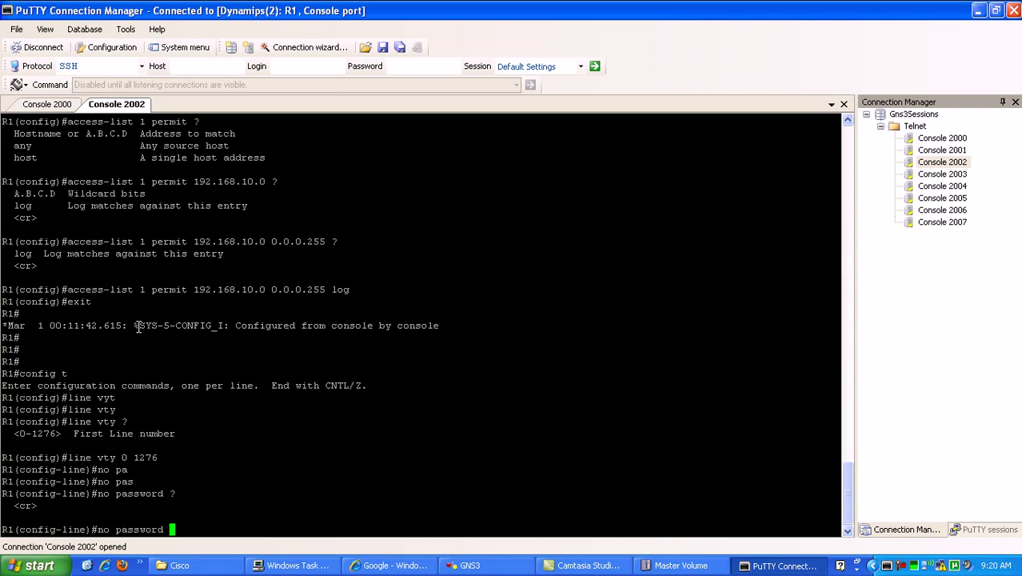
pyautogui.press('Return')
pyautogui.write('end')
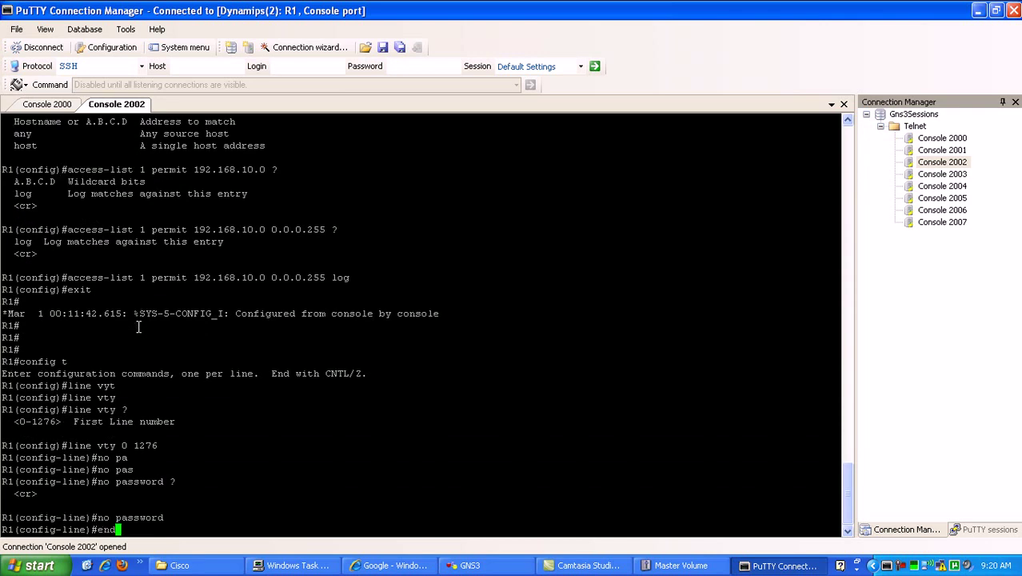
pyautogui.press('Return')
pyautogui.press('Return')
pyautogui.press('Return')
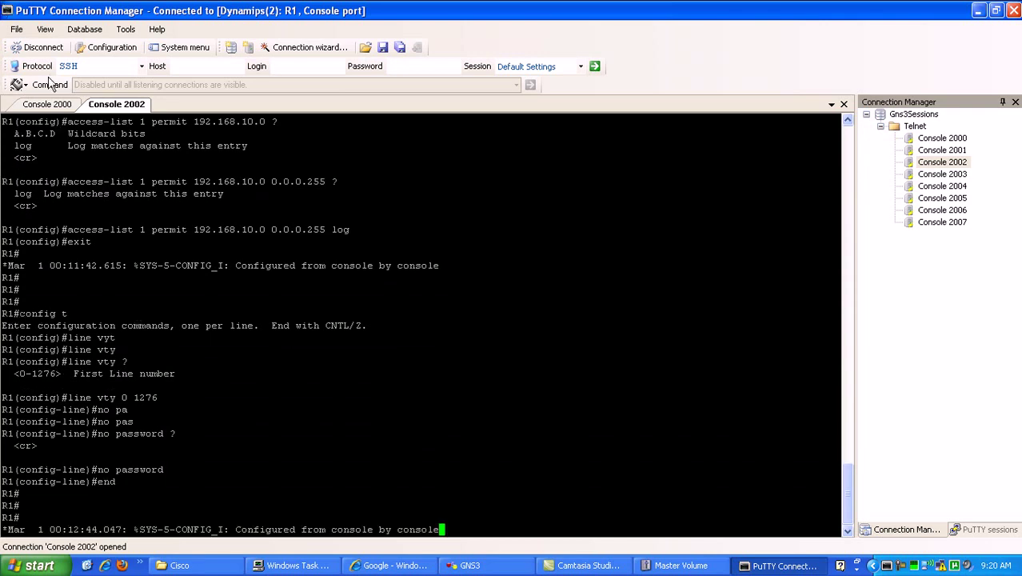
pyautogui.click(48, 106)
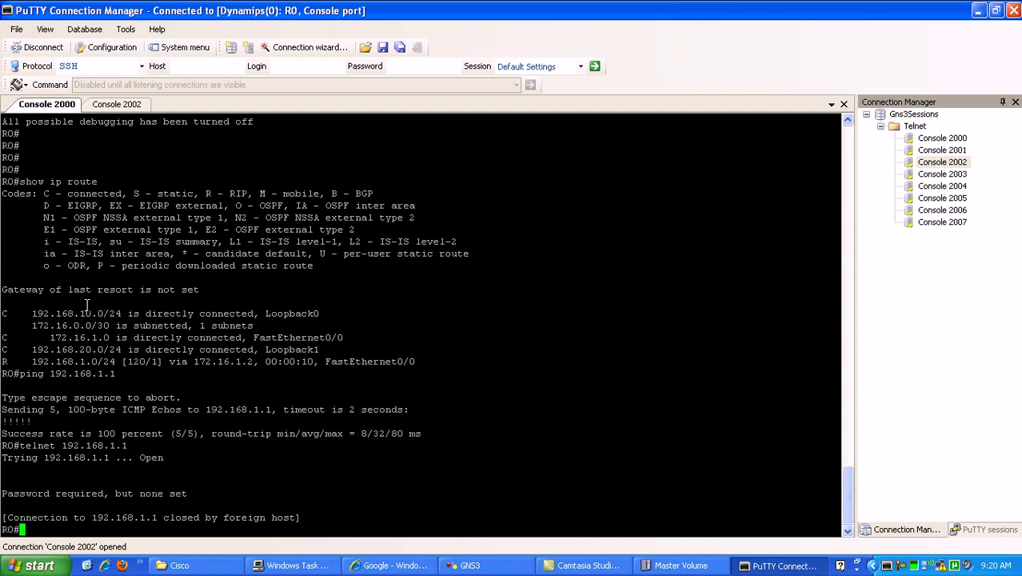
# Re-run telnet 192.168.1.1 from R0.
pyautogui.press('Return')
pyautogui.press('Return')
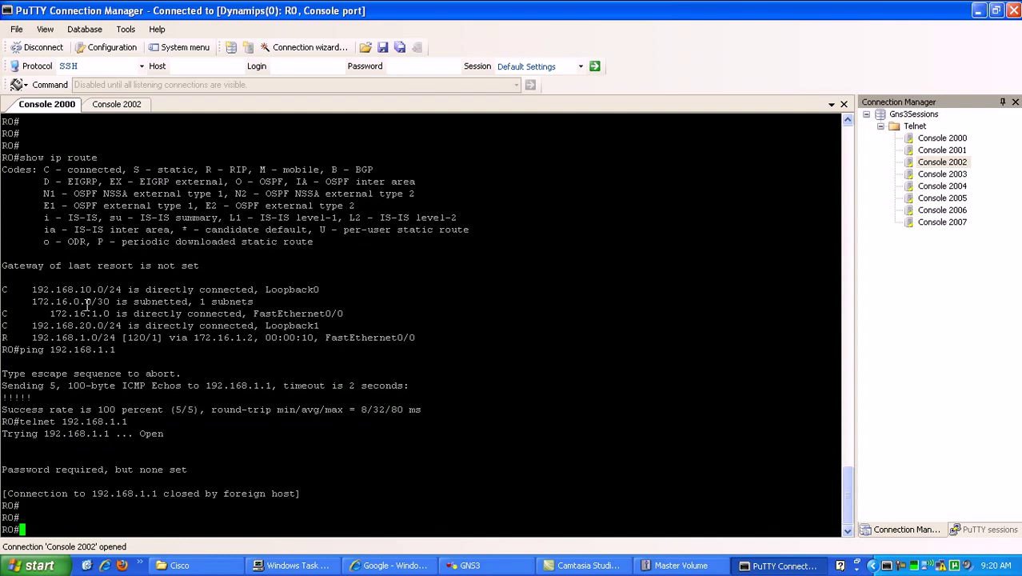
pyautogui.write('t')
pyautogui.press('Up')
pyautogui.press('Return')
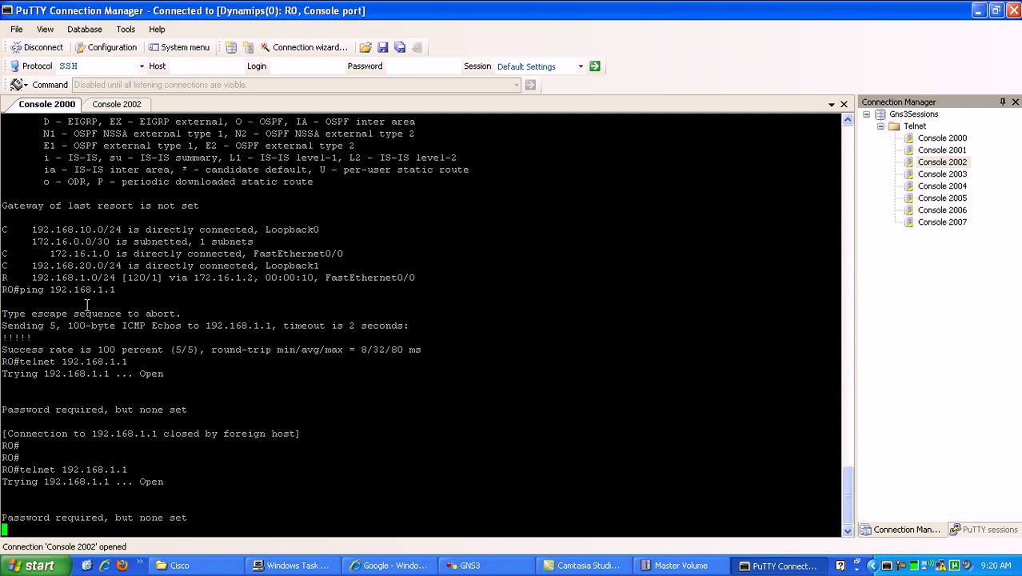
pyautogui.press('Return')
pyautogui.press('Return')
pyautogui.press('Return')
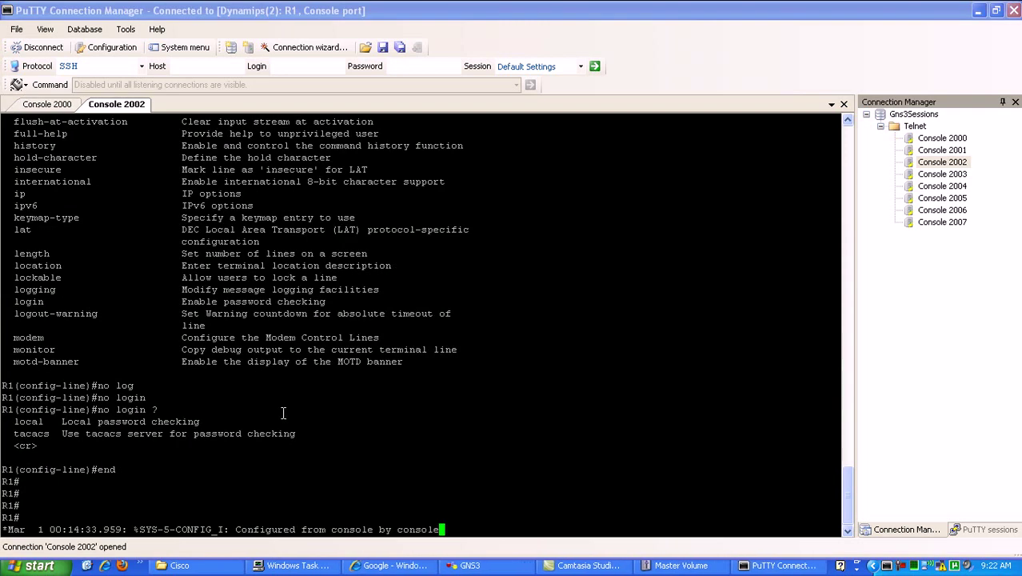
# On R1, enter configuration mode for VTY lines 0 to 1276.
pyautogui.press('Return')
pyautogui.write('config t')
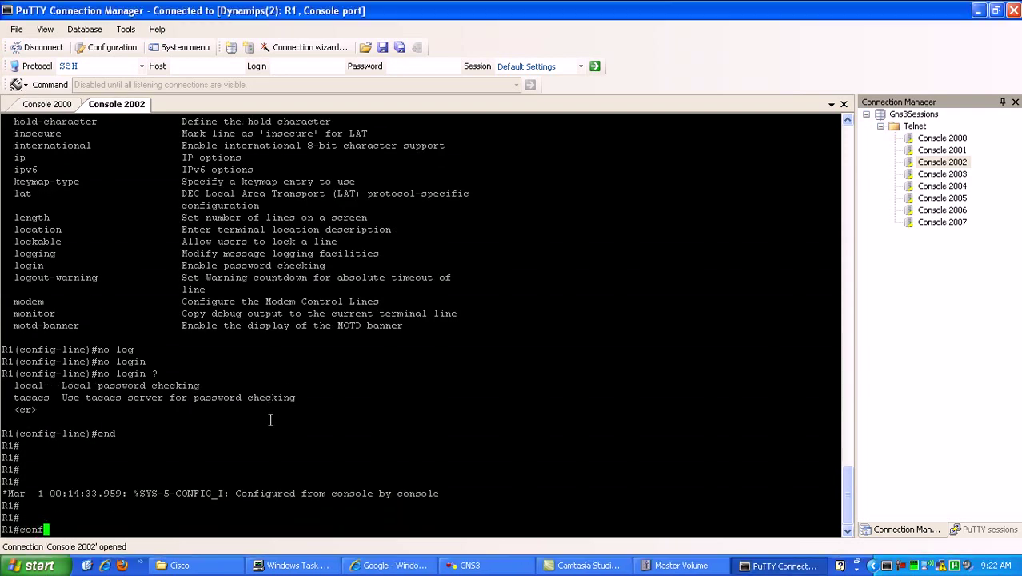
pyautogui.press('Return')
pyautogui.write('line')
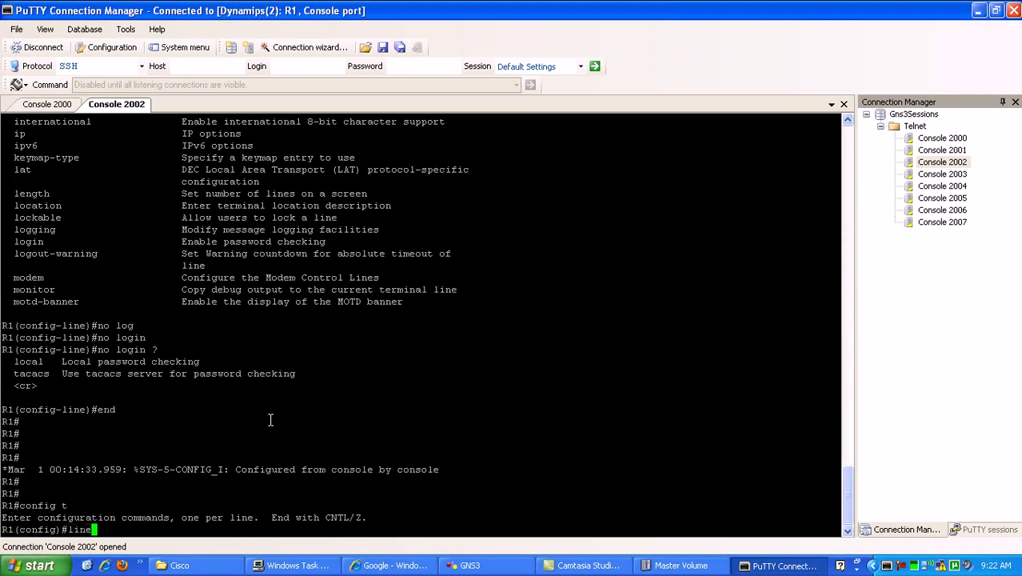
pyautogui.write(' vty 0 1276')
pyautogui.press('Return')
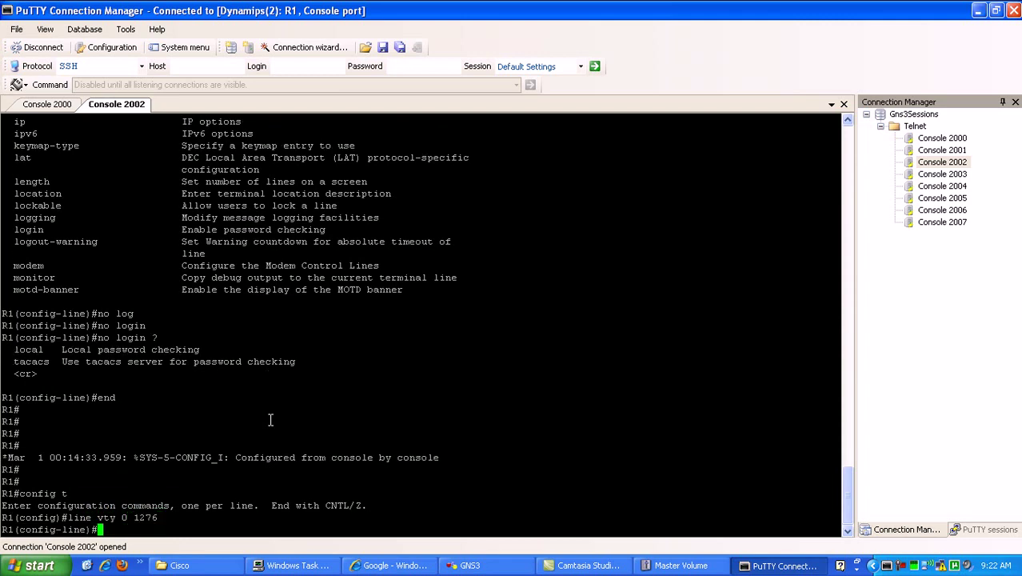
# Apply 'no login' to the VTY lines, end configuration, and return to R0's console.
pyautogui.write('no log')
pyautogui.press('Return')
pyautogui.write('no log')
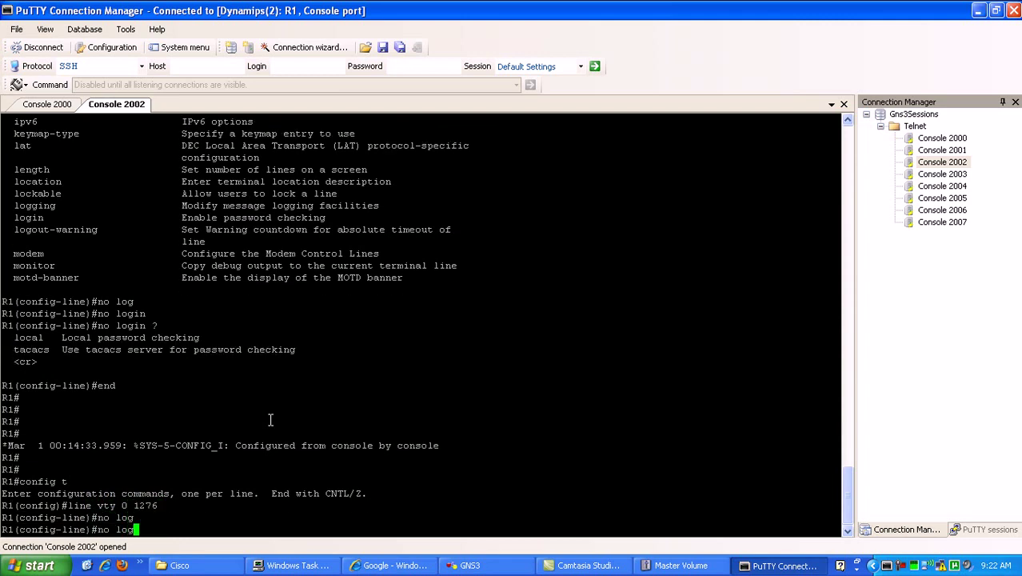
pyautogui.write('in ?')
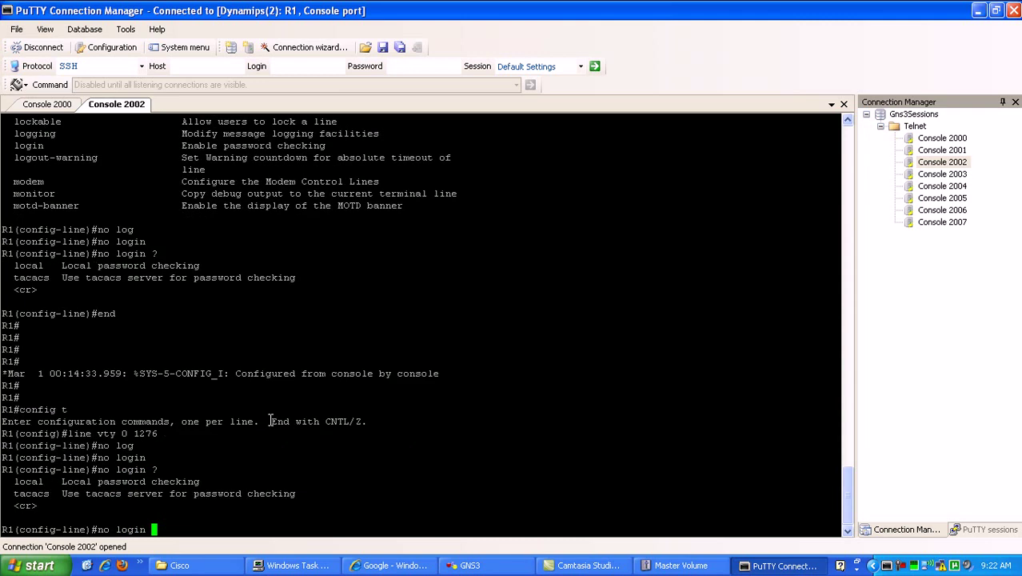
pyautogui.press('Return')
pyautogui.press('Return')
pyautogui.press('Return')
pyautogui.press('Return')
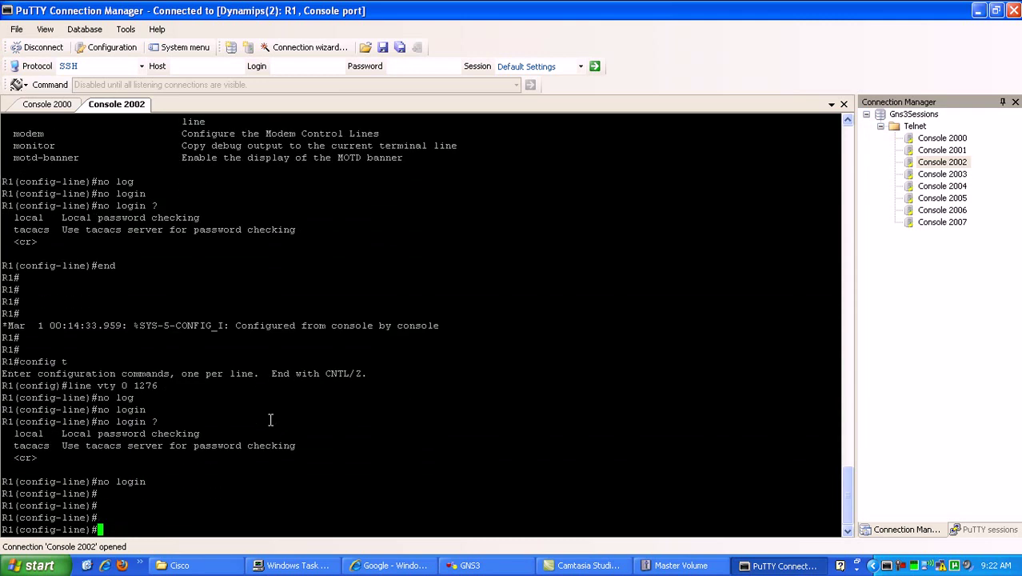
pyautogui.write('end')
pyautogui.press('Return')
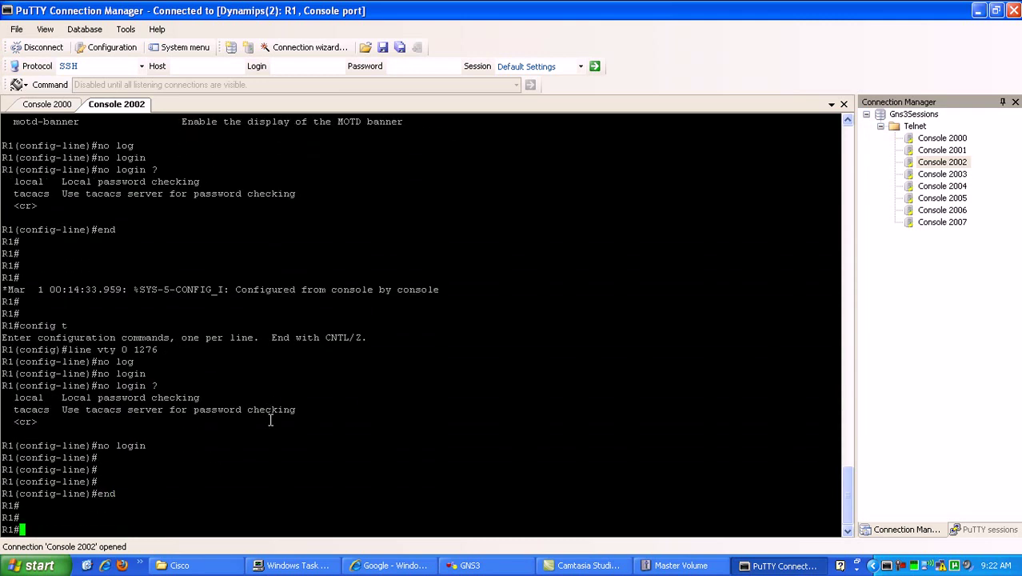
pyautogui.click(48, 103)
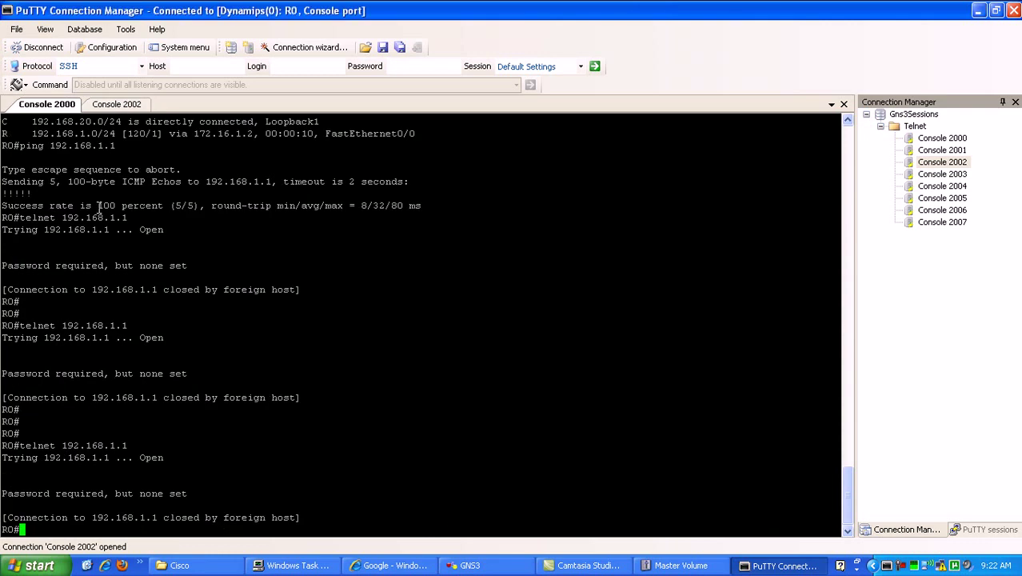
# Telnet from R0 to 192.168.1.1 again, then run show users on R1 to see the vty 0 session.
pyautogui.press('Up')
pyautogui.press('Return')
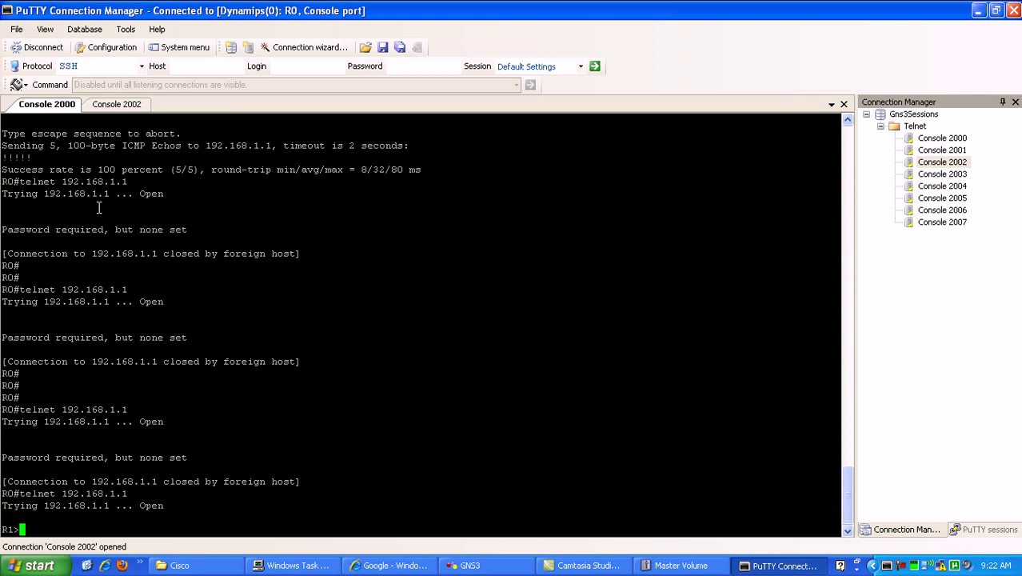
pyautogui.click(114, 105)
pyautogui.press('Return')
pyautogui.press('Return')
pyautogui.press('Return')
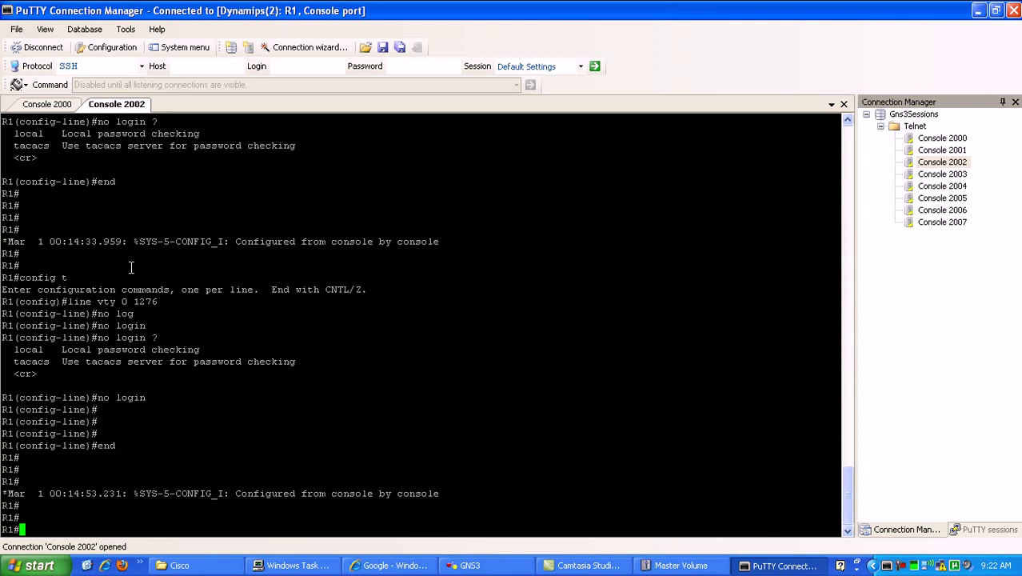
pyautogui.write('show us')
pyautogui.press('Tab')
pyautogui.press('Return')
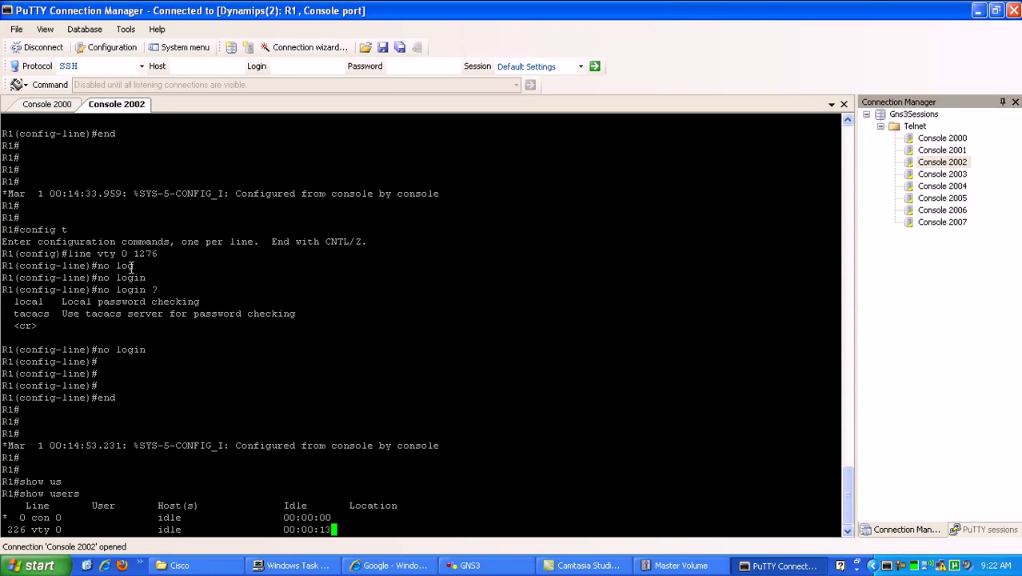
# Run 'clear line vty 0' on R1 and confirm the prompt.
pyautogui.press('Return')
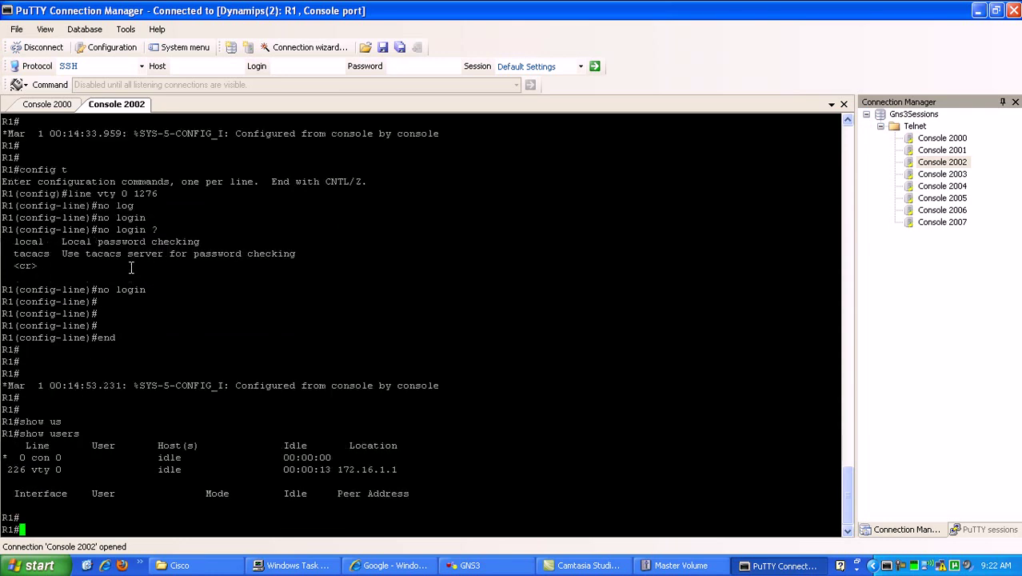
pyautogui.press('Return')
pyautogui.press('Return')
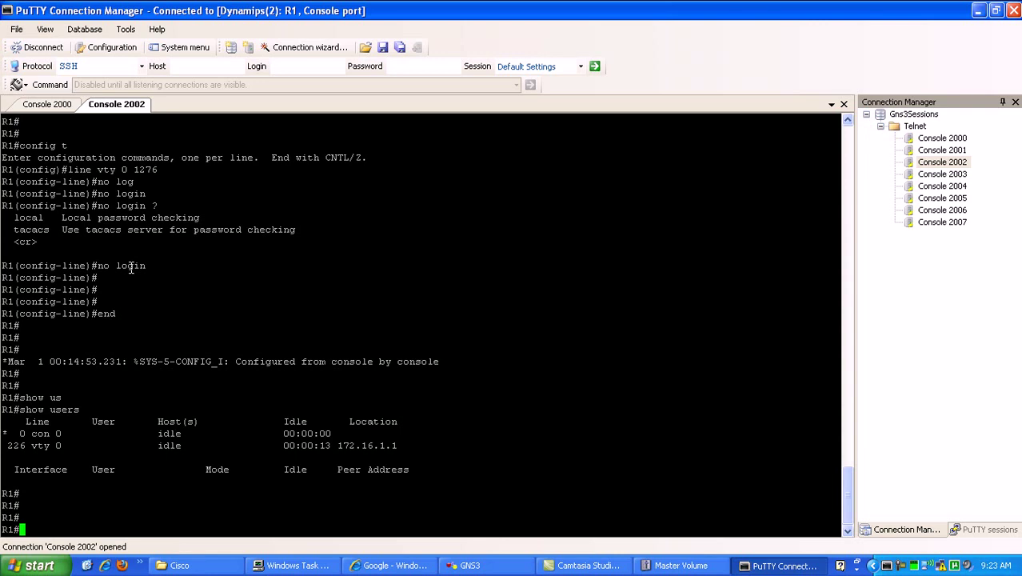
pyautogui.write('clear lin')
pyautogui.press('Tab')
pyautogui.write('?')
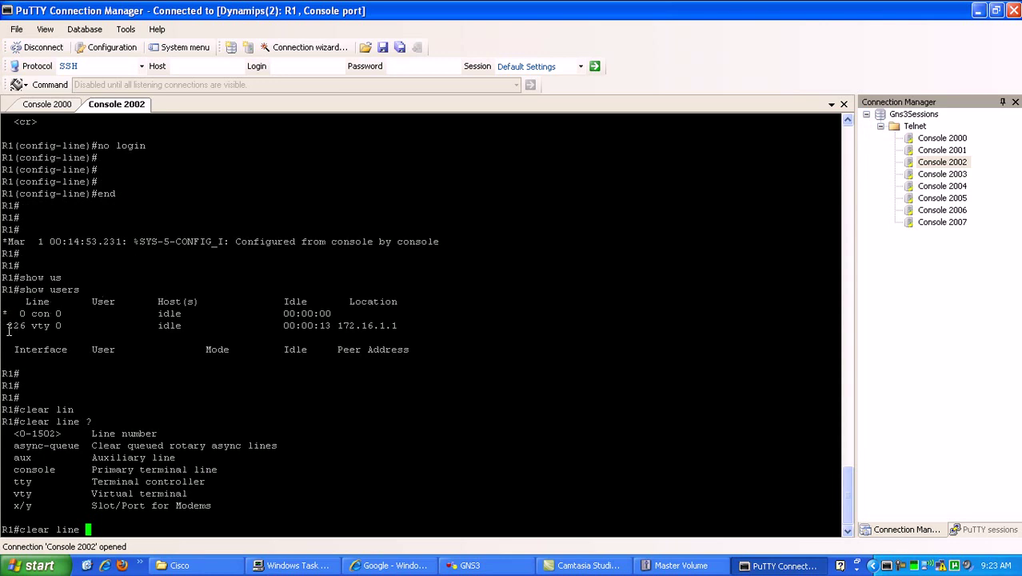
pyautogui.moveTo(9, 328); pyautogui.dragTo(25, 326)
pyautogui.moveTo(8, 493); pyautogui.dragTo(95, 494)
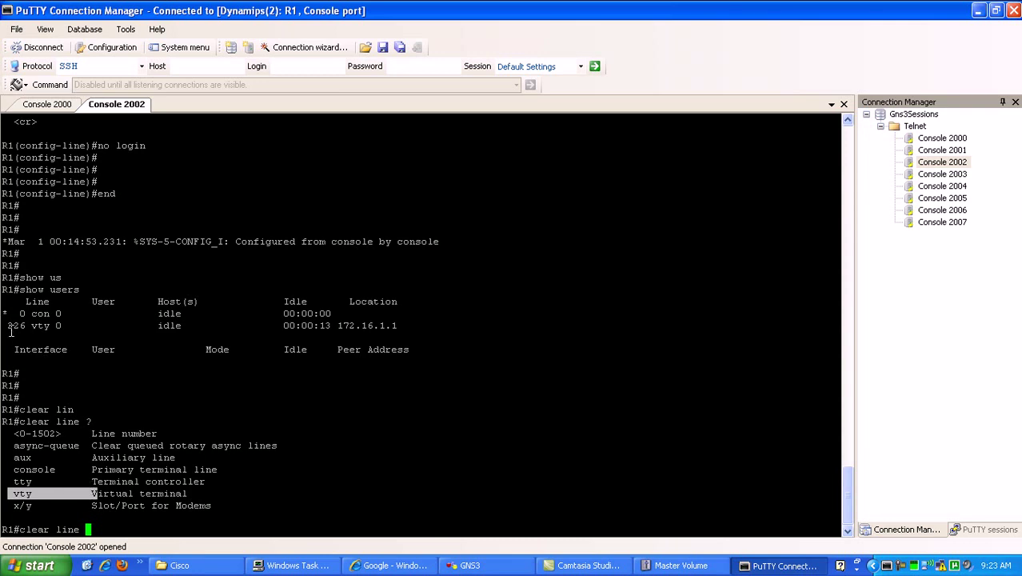
pyautogui.rightClick(72, 409)
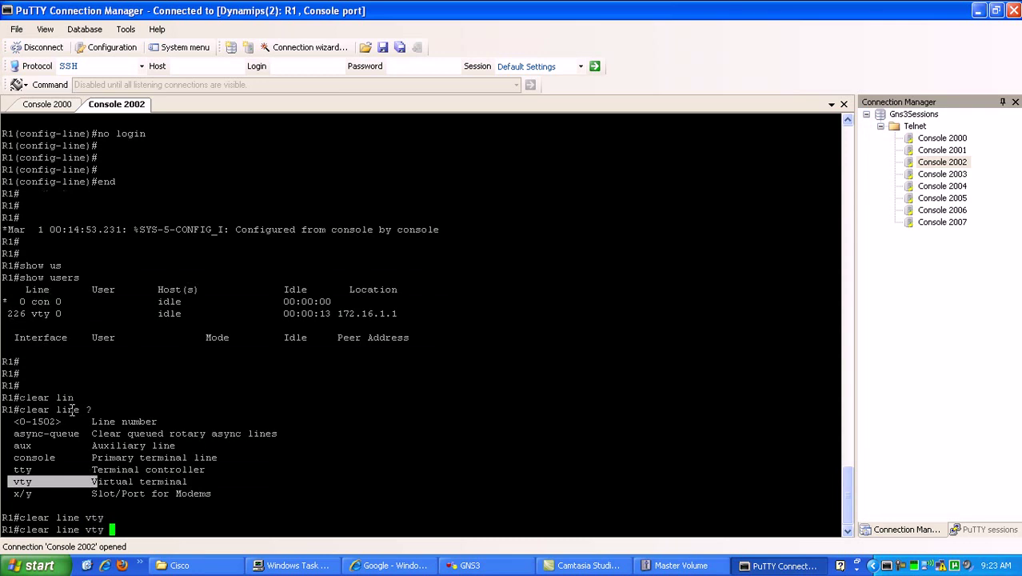
pyautogui.write('0')
pyautogui.press('Return')
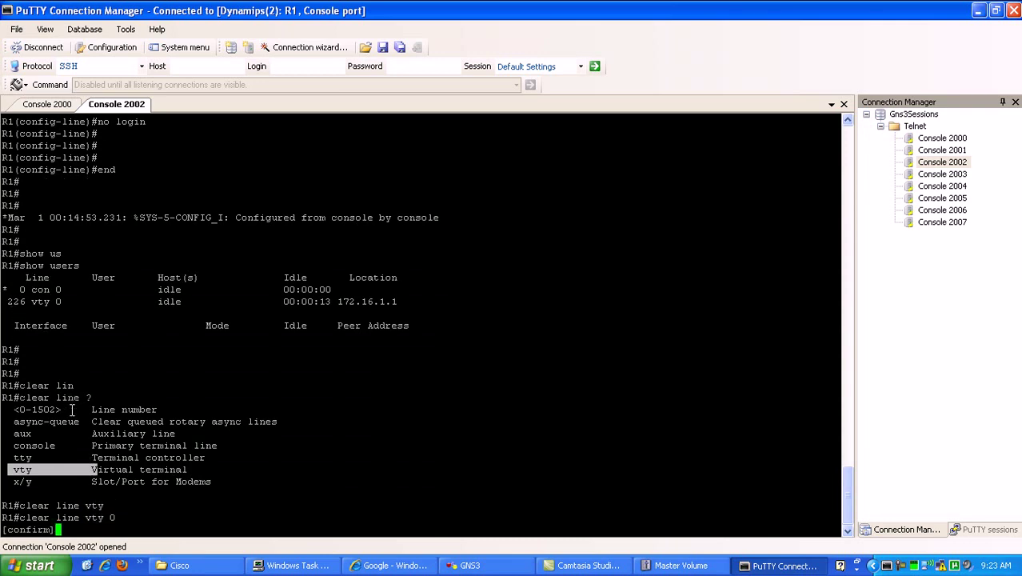
pyautogui.press('Return')
# Re-run show users and check that only the con 0 line remains.
pyautogui.press('Up')
pyautogui.press('Up')
pyautogui.press('Up')
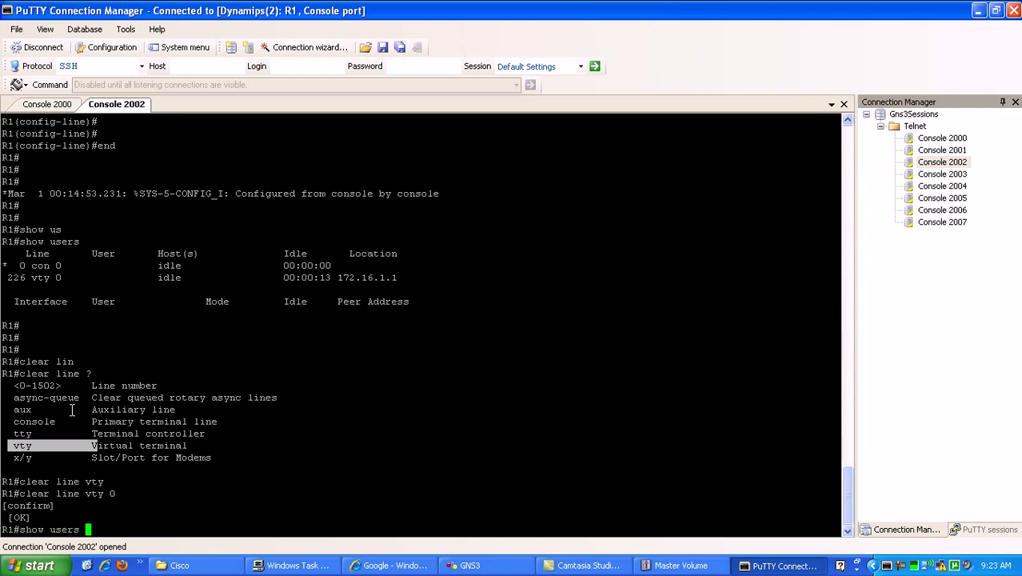
pyautogui.press('Return')
pyautogui.tripleClick(40, 478)
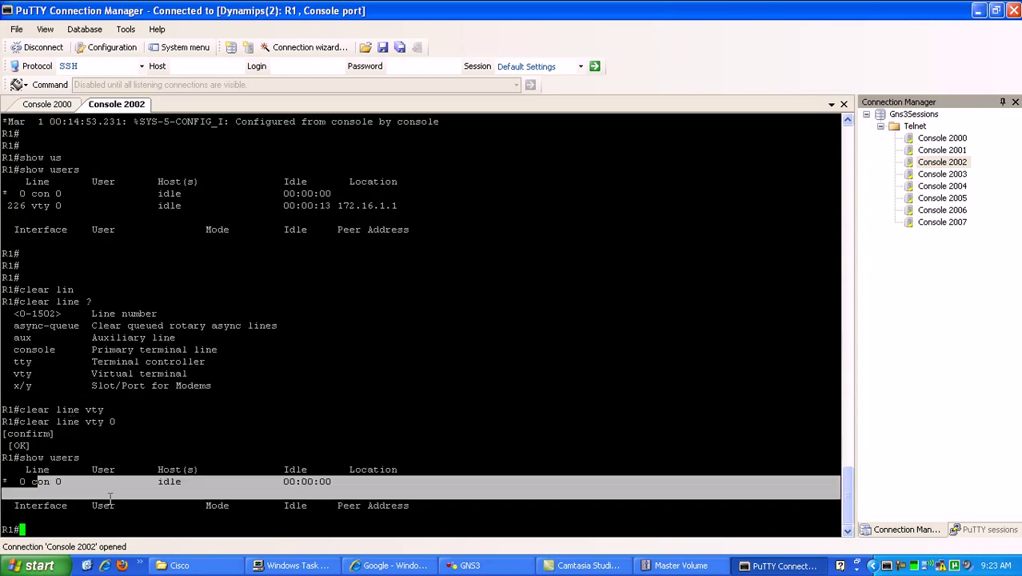
pyautogui.click(46, 105)
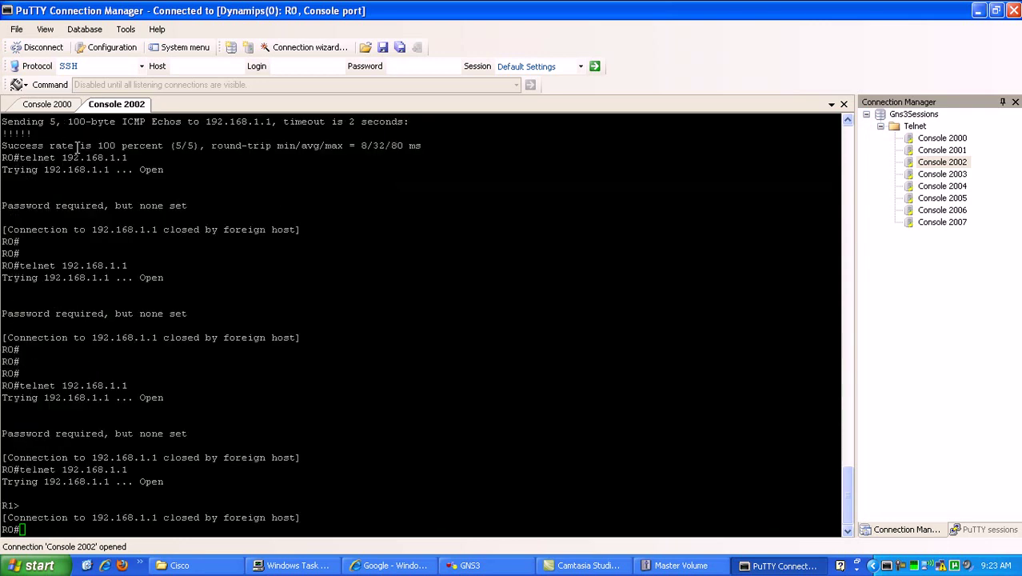
pyautogui.moveTo(62, 517); pyautogui.dragTo(265, 518)
pyautogui.click(232, 472)
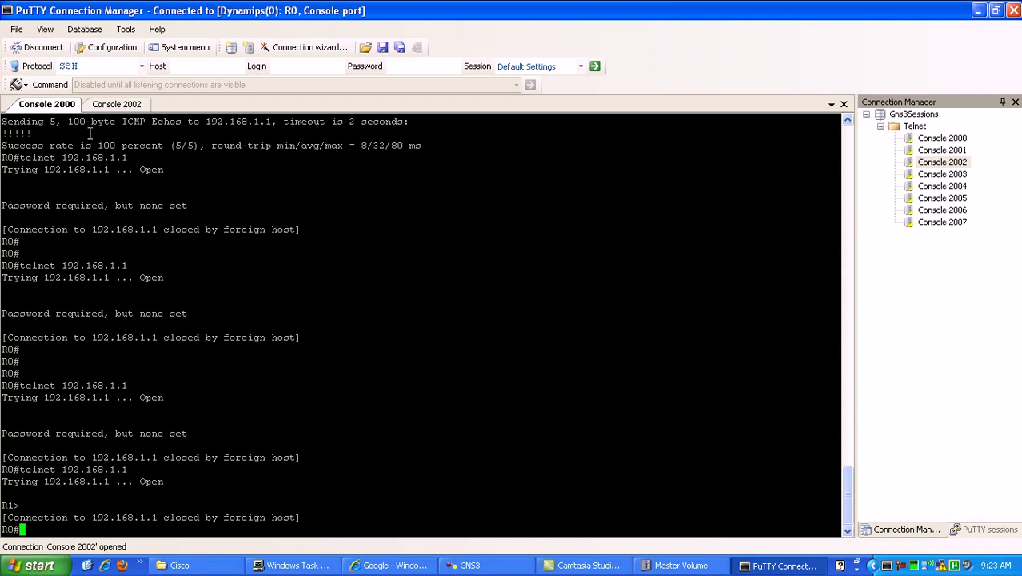
pyautogui.click(116, 104)
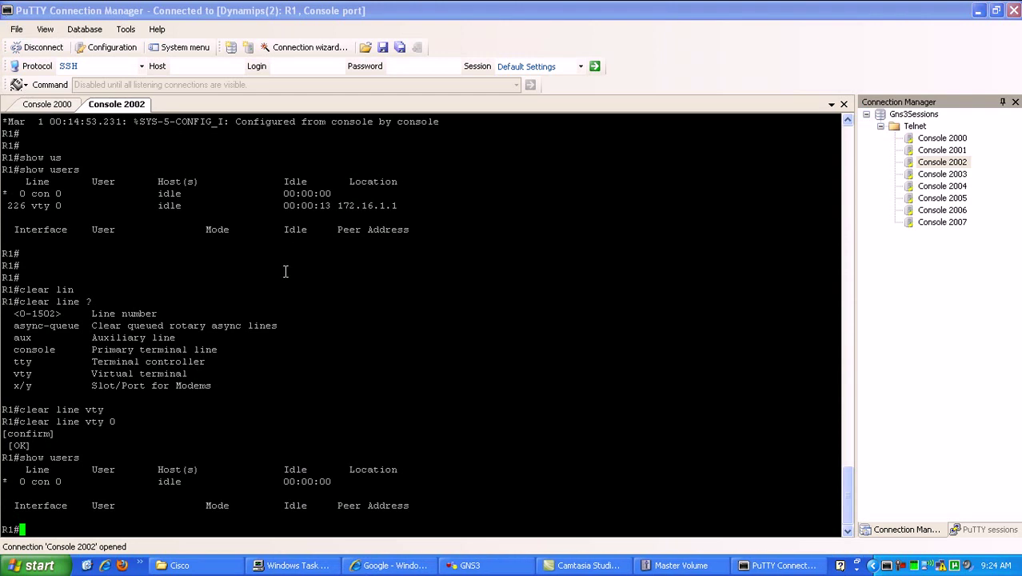
pyautogui.click(300, 324)
# Display R1's configured access lists with show access-lists.
pyautogui.write('show acces')
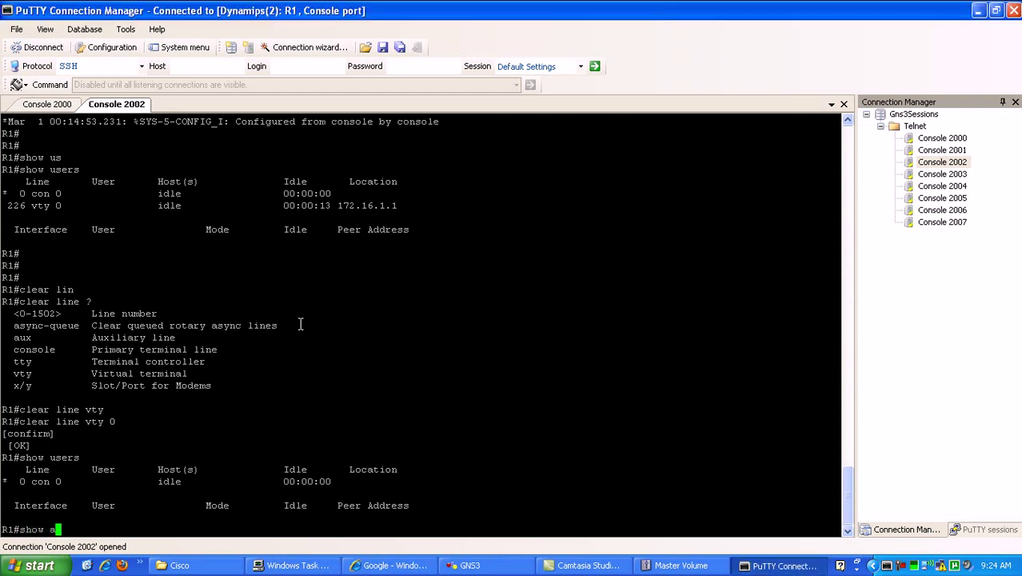
pyautogui.press('Tab')
pyautogui.write('lis')
pyautogui.press('Tab')
pyautogui.press('Return')
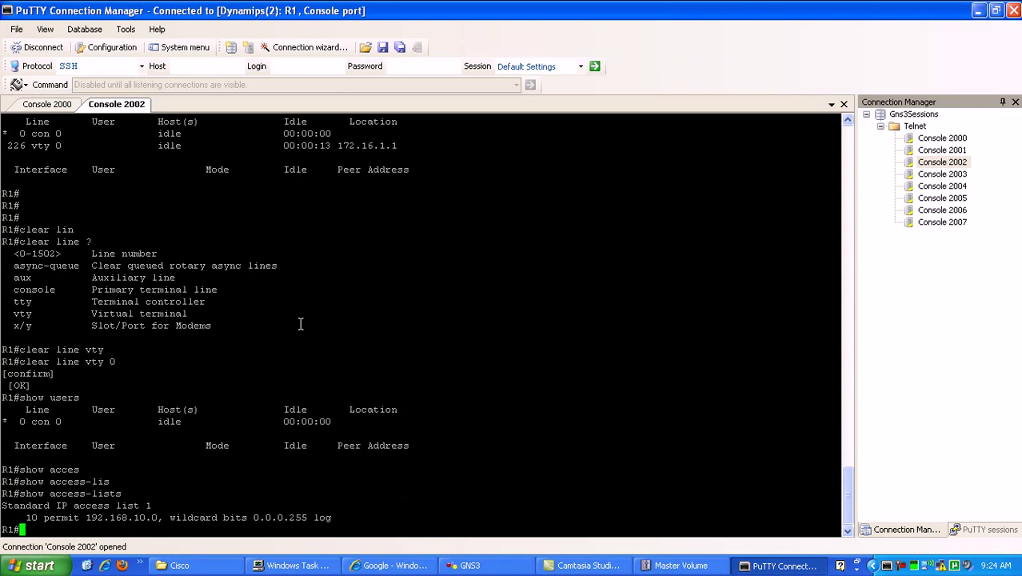
# In configuration mode, add access-list 1 deny 192.168.20.0 0.0.0.255 log.
pyautogui.write('config t')
pyautogui.press('Return')
pyautogui.write('acc')
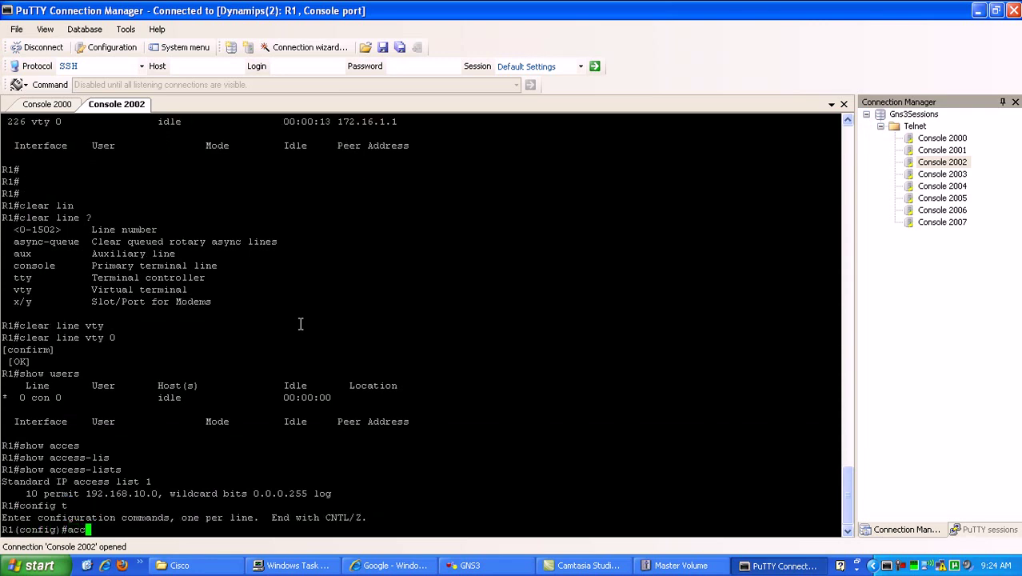
pyautogui.write('es')
pyautogui.press('Tab')
pyautogui.write('1')
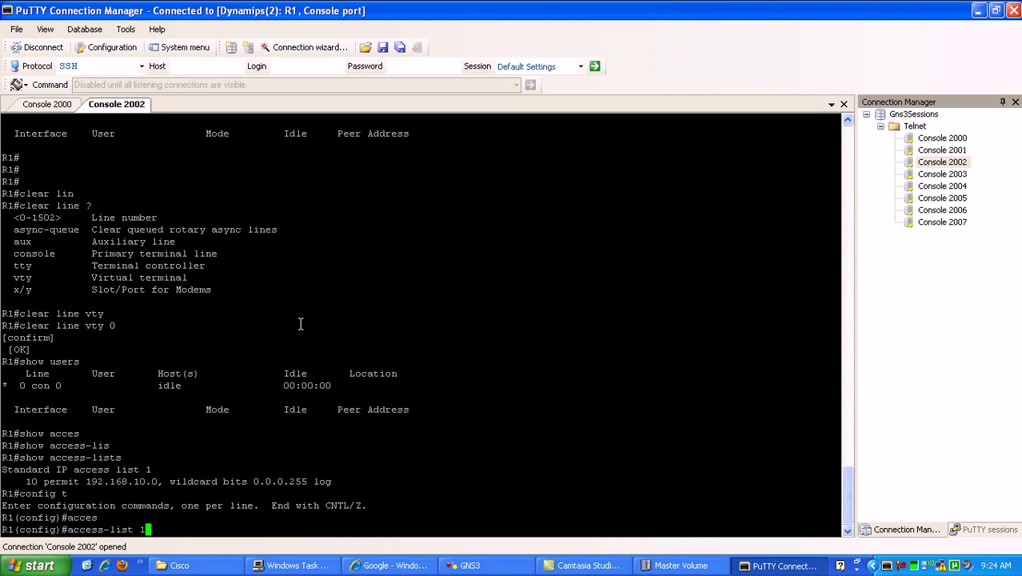
pyautogui.write(' den')
pyautogui.press('Tab')
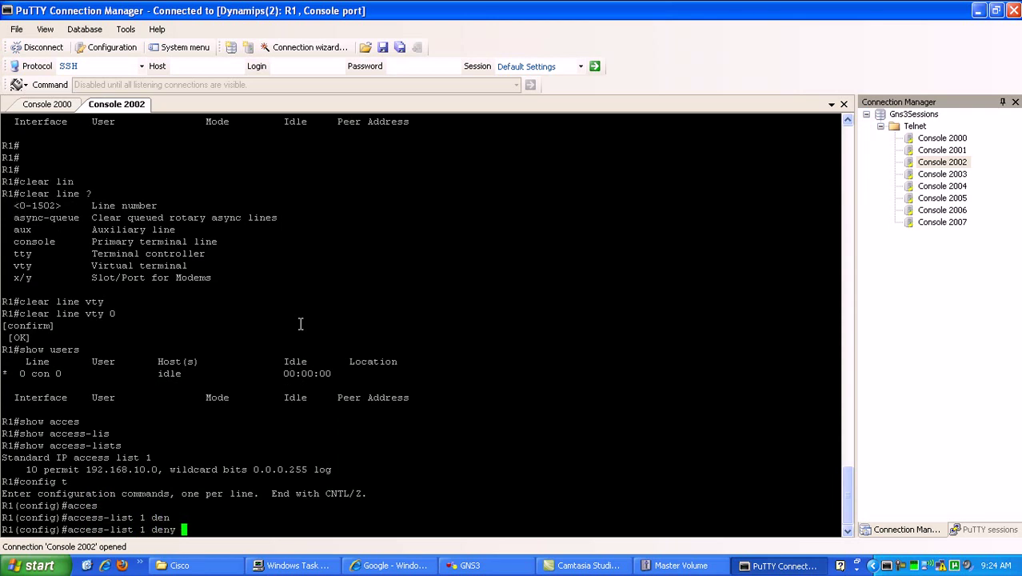
pyautogui.write('192.168.20.0')
pyautogui.write('?')
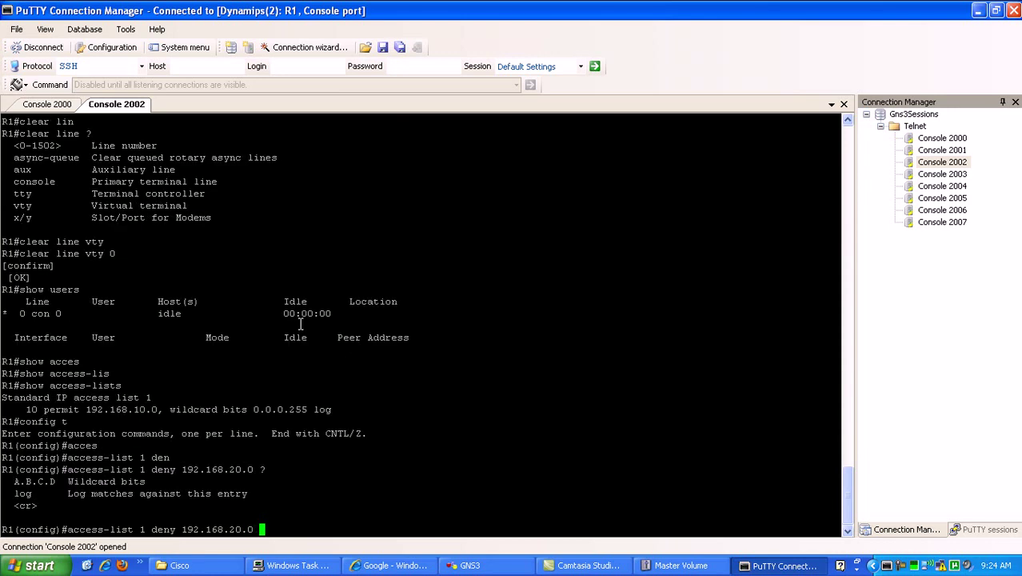
pyautogui.write('0.0.0.255 log')
pyautogui.press('Tab')
pyautogui.press('Return')
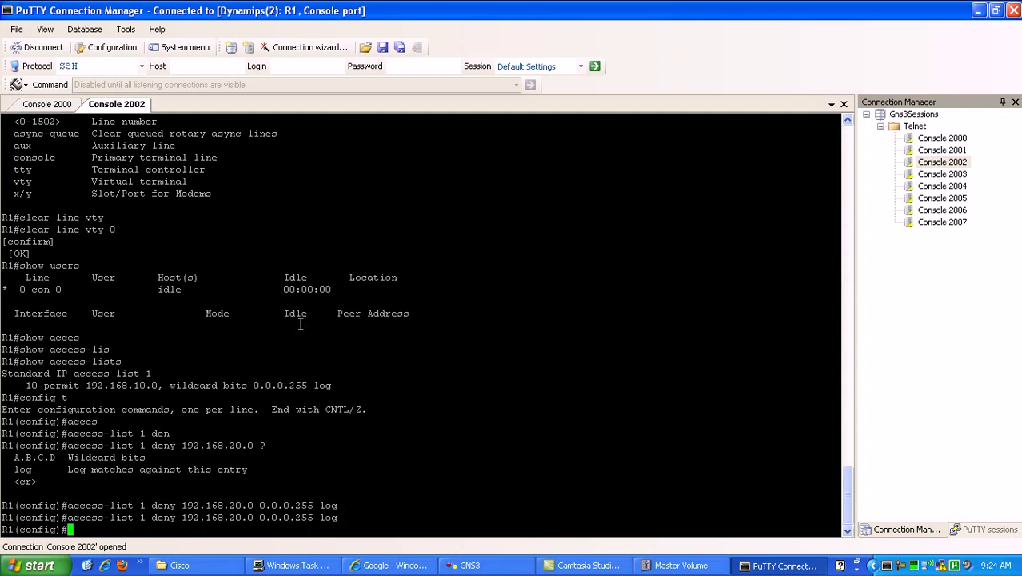
pyautogui.write('acces')
pyautogui.press('Tab')
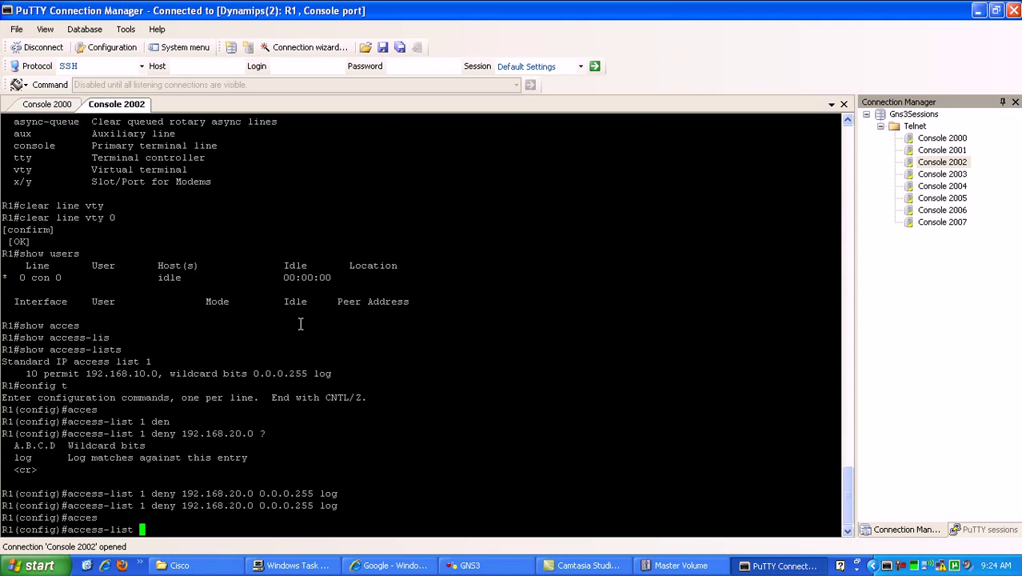
# Begin typing the access-list 1 deny entry, correcting the mistyped keyword.
pyautogui.write('d')
pyautogui.press('BackSpace')
pyautogui.write('1 da')
pyautogui.press('BackSpace')
pyautogui.write('en')
pyautogui.press('Tab')
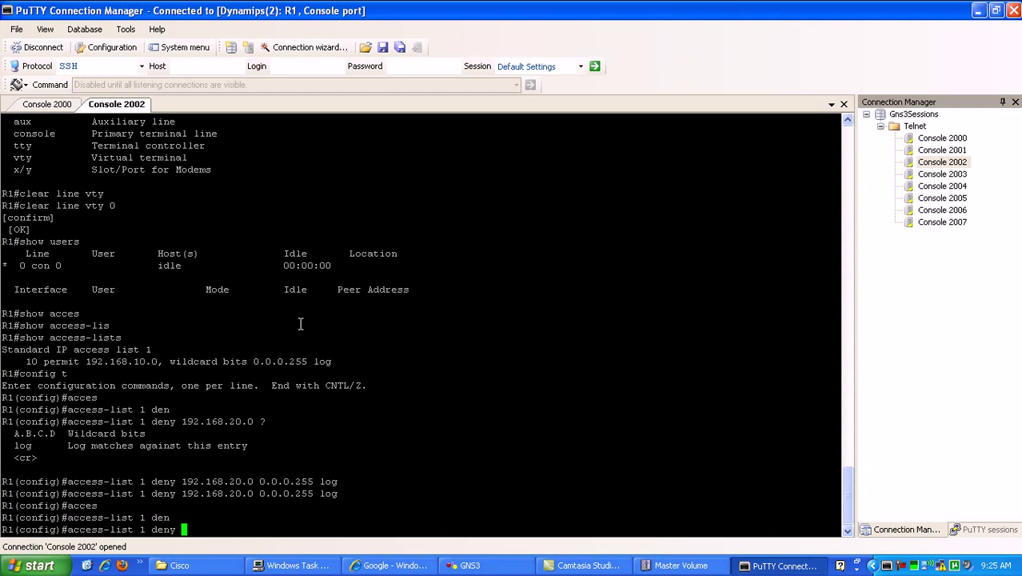
# Enter 'access-list 1 deny any log', then leave configuration mode with end.
pyautogui.press('BackSpace')
pyautogui.press('BackSpace')
pyautogui.press('BackSpace')
pyautogui.press('BackSpace')
pyautogui.press('BackSpace')
pyautogui.write('den')
pyautogui.press('Tab')
pyautogui.write('an')
pyautogui.press('Tab')
pyautogui.write('log')
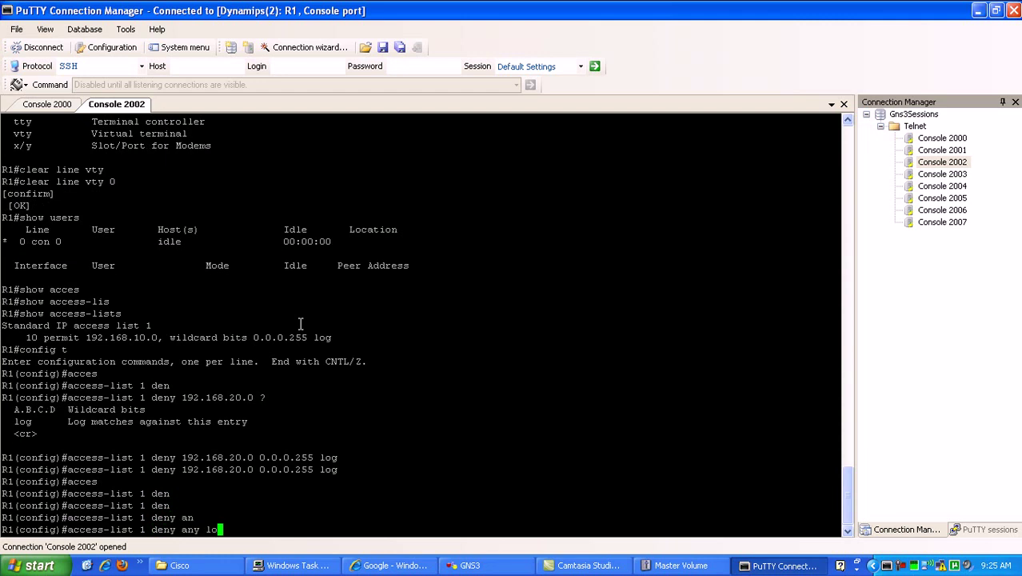
pyautogui.press('Tab')
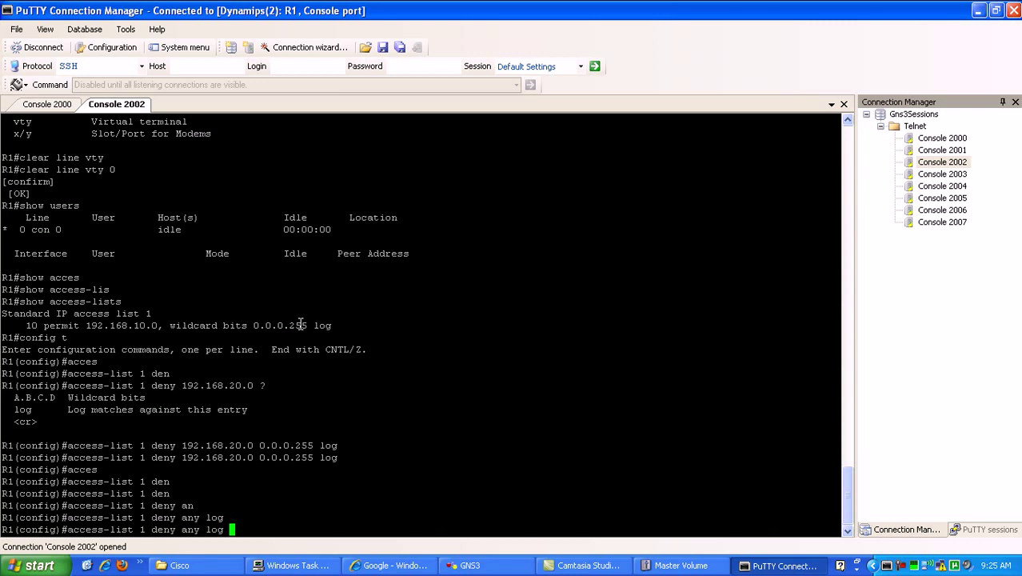
pyautogui.press('Return')
pyautogui.press('Return')
pyautogui.press('Return')
pyautogui.write('end')
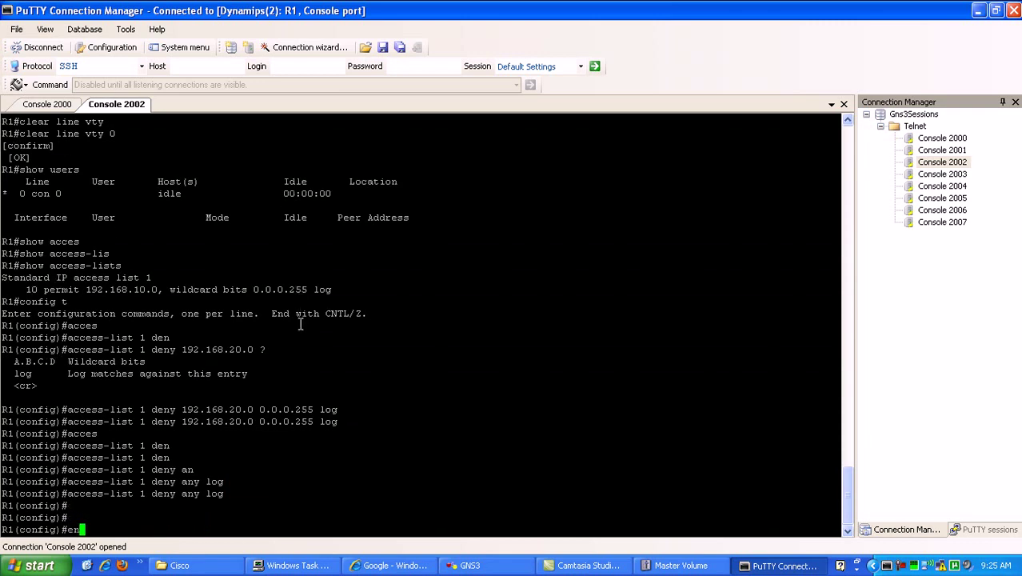
pyautogui.press('Return')
pyautogui.press('Return')
pyautogui.press('Return')
# Run show access-lists to display access list 1's entries.
pyautogui.write('show acces')
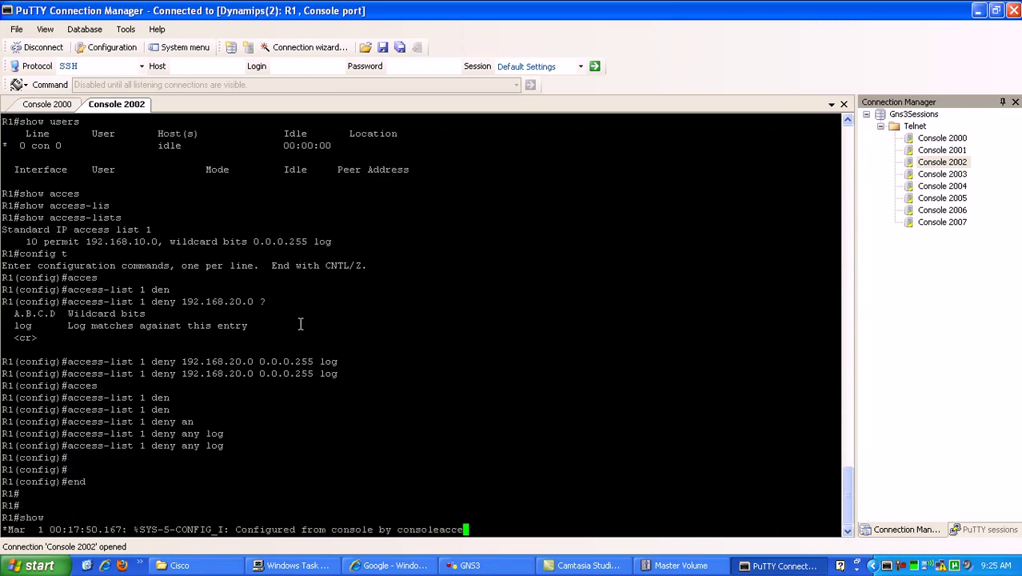
pyautogui.press('Tab')
pyautogui.write('lis')
pyautogui.press('Tab')
pyautogui.press('Return')
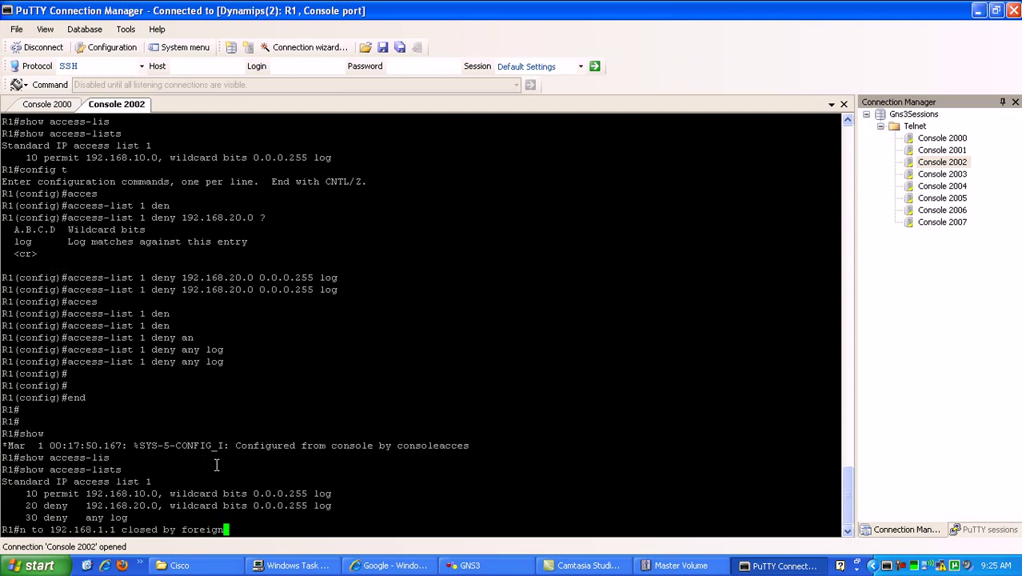
pyautogui.press('BackSpace')
pyautogui.press('BackSpace')
pyautogui.press('BackSpace')
pyautogui.press('BackSpace')
pyautogui.press('BackSpace')
pyautogui.press('BackSpace')
pyautogui.press('BackSpace')
pyautogui.press('BackSpace')
pyautogui.press('BackSpace')
pyautogui.press('BackSpace')
pyautogui.press('BackSpace')
pyautogui.press('BackSpace')
pyautogui.press('BackSpace')
pyautogui.press('BackSpace')
pyautogui.press('BackSpace')
pyautogui.press('BackSpace')
pyautogui.press('BackSpace')
pyautogui.press('BackSpace')
pyautogui.press('BackSpace')
pyautogui.press('BackSpace')
pyautogui.press('BackSpace')
pyautogui.press('BackSpace')
pyautogui.press('BackSpace')
pyautogui.press('BackSpace')
pyautogui.press('BackSpace')
pyautogui.press('BackSpace')
pyautogui.press('BackSpace')
pyautogui.press('BackSpace')
pyautogui.press('BackSpace')
pyautogui.press('BackSpace')
pyautogui.press('BackSpace')
pyautogui.press('BackSpace')
pyautogui.press('BackSpace')
pyautogui.press('BackSpace')
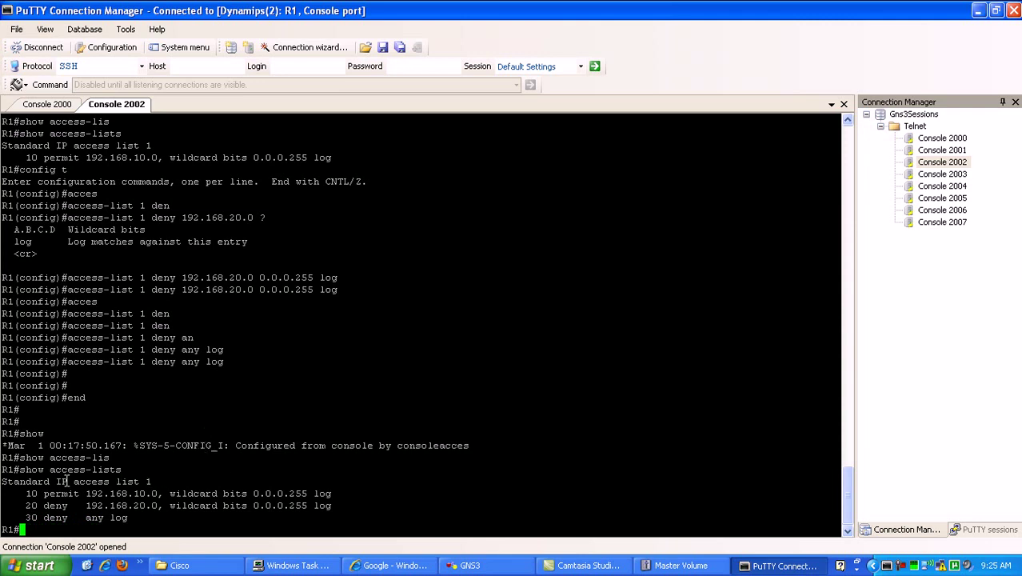
# Highlight the 10 permit and 20/30 deny entries, then visit Console 2000 and return to Console 2002.
pyautogui.moveTo(26, 494); pyautogui.dragTo(82, 494)
pyautogui.click(116, 476)
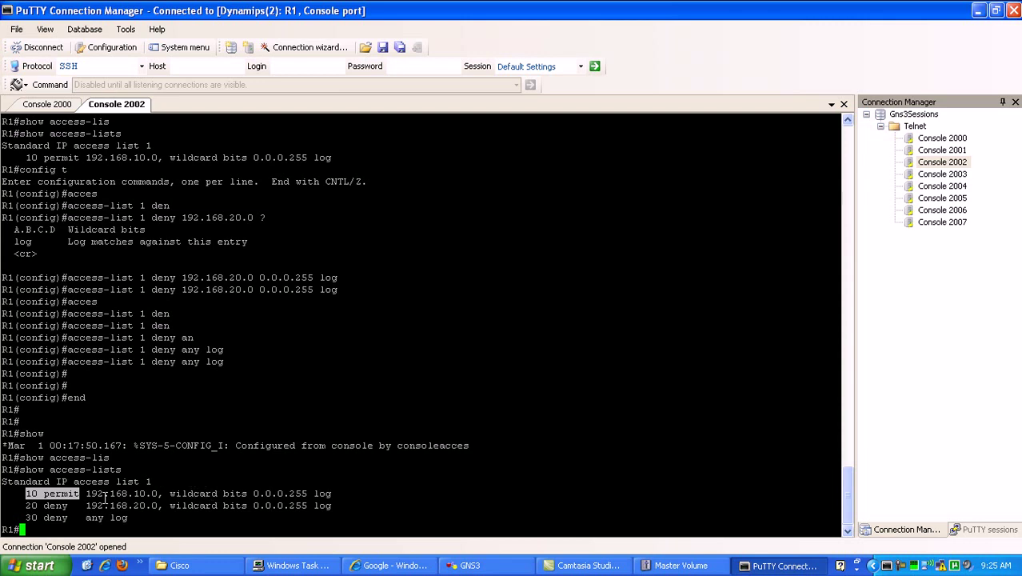
pyautogui.moveTo(84, 507); pyautogui.dragTo(161, 516)
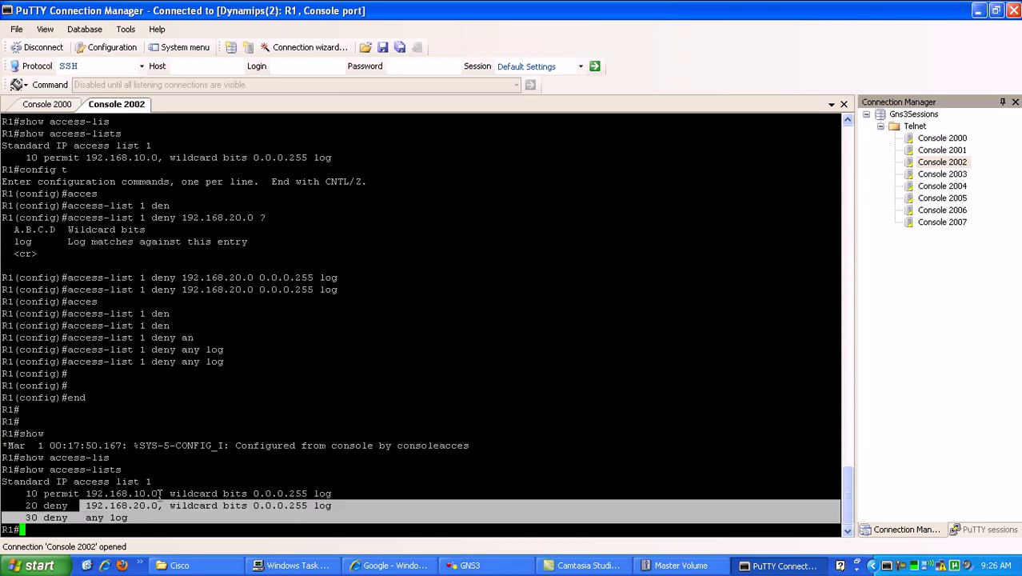
pyautogui.click(170, 484)
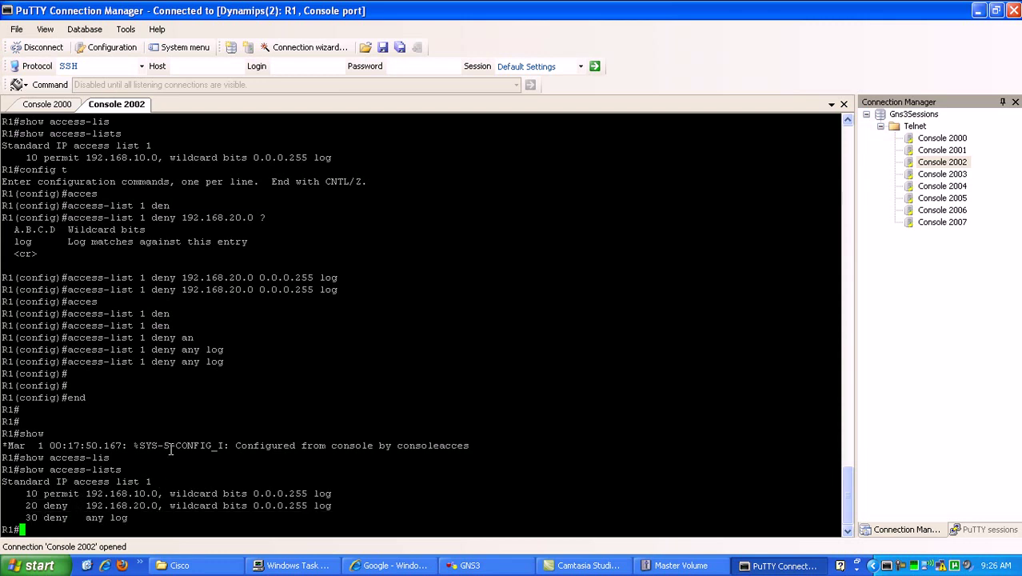
pyautogui.click(50, 106)
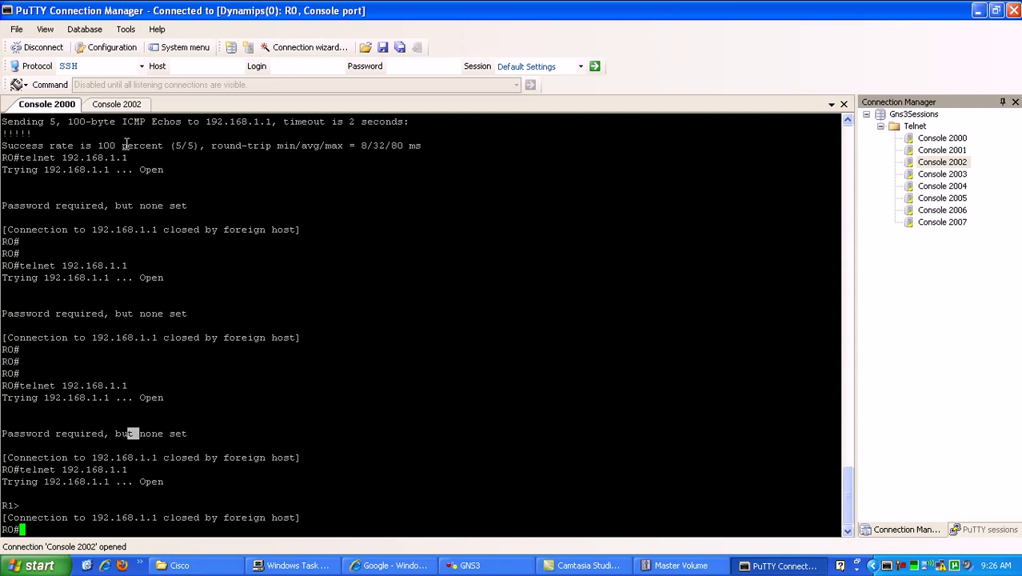
pyautogui.click(114, 106)
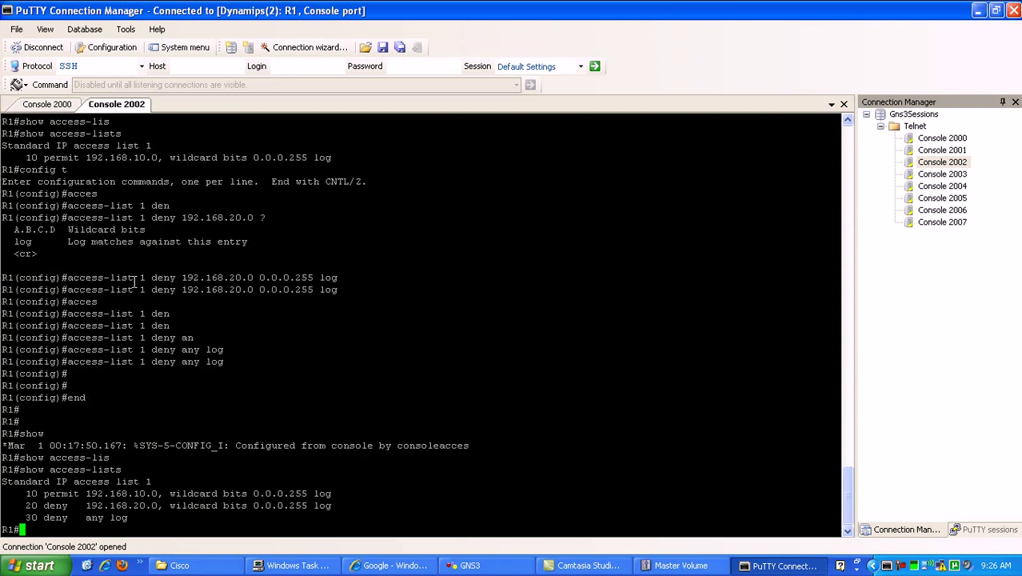
# Enter global configuration with config t, then 'line vty 0 1276'.
pyautogui.write('config t')
pyautogui.press('Return')
pyautogui.write('line')
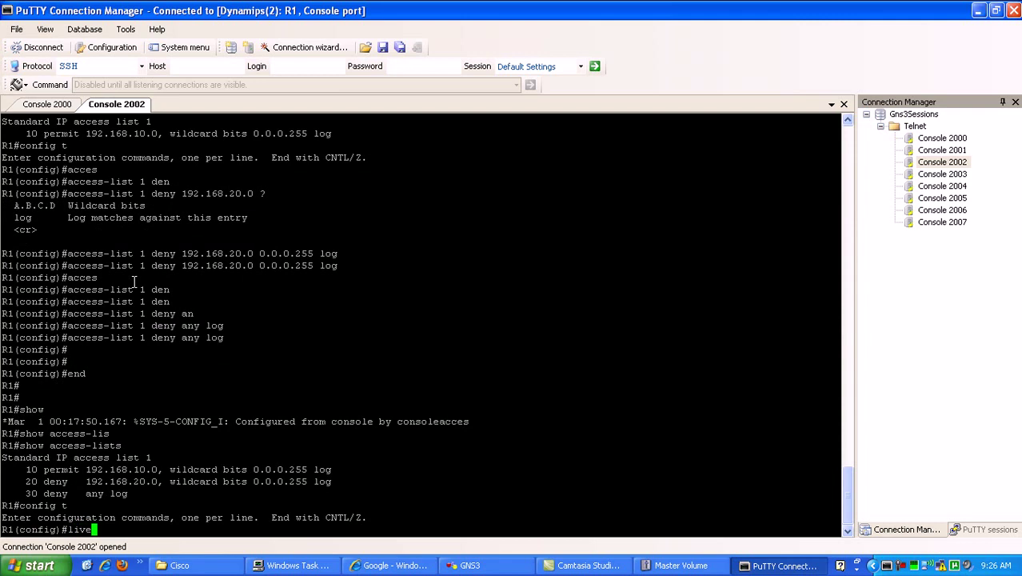
pyautogui.press('Tab')
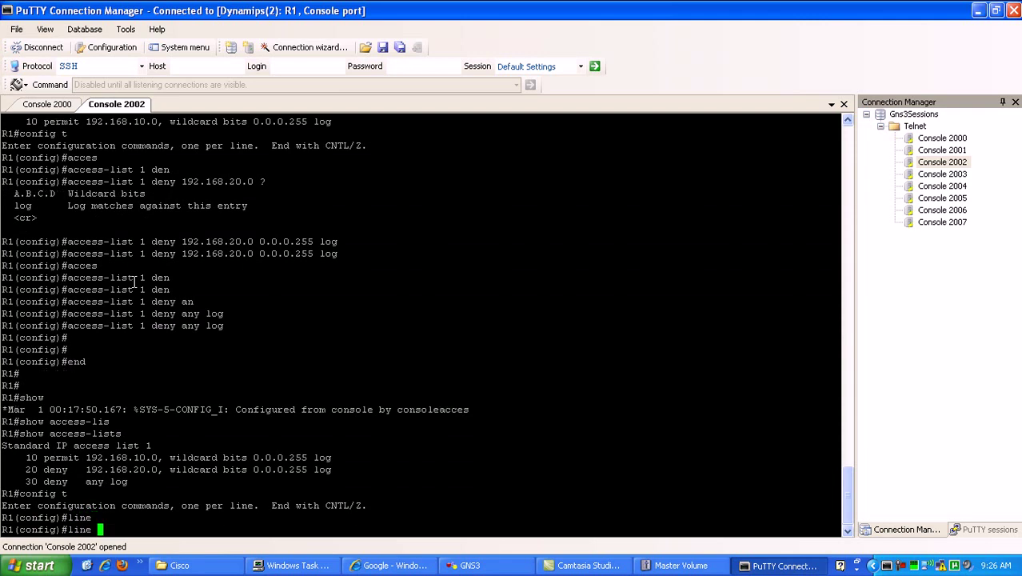
pyautogui.write('vty 0 ?')
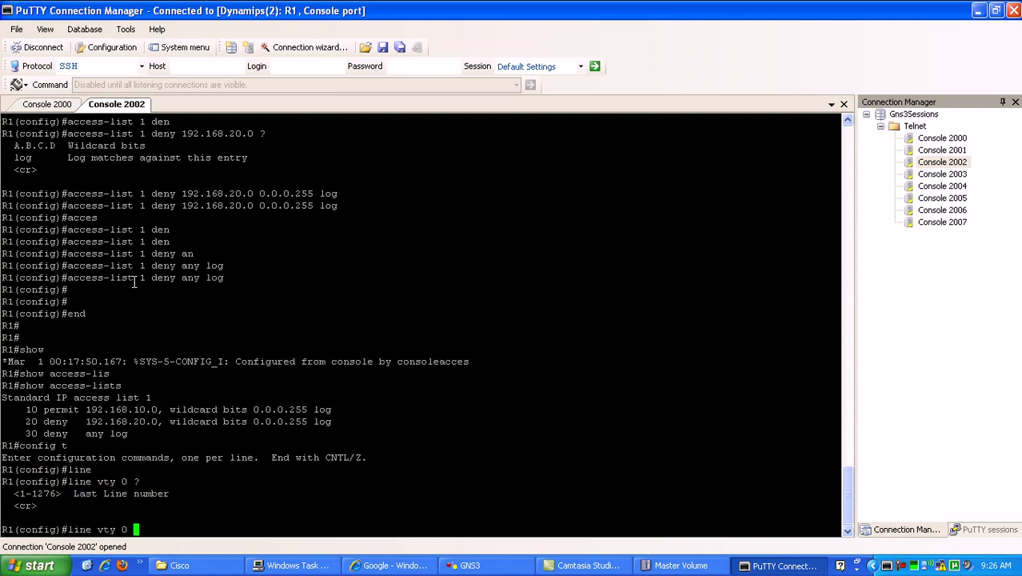
pyautogui.write('1276')
pyautogui.press('Return')
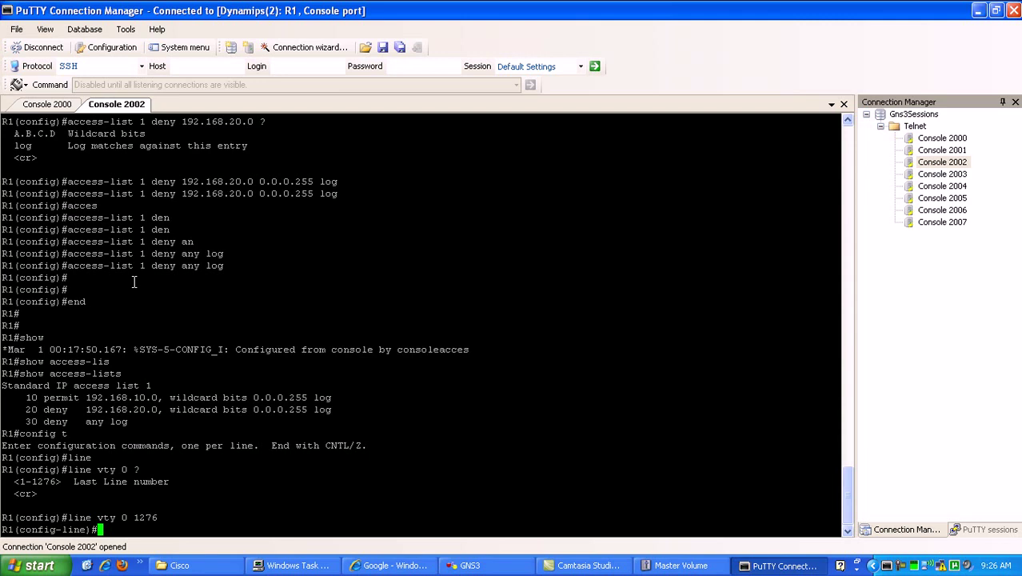
# Start the access-class command on the VTY lines with list number 1, checking help options.
pyautogui.write('acces')
pyautogui.press('Tab')
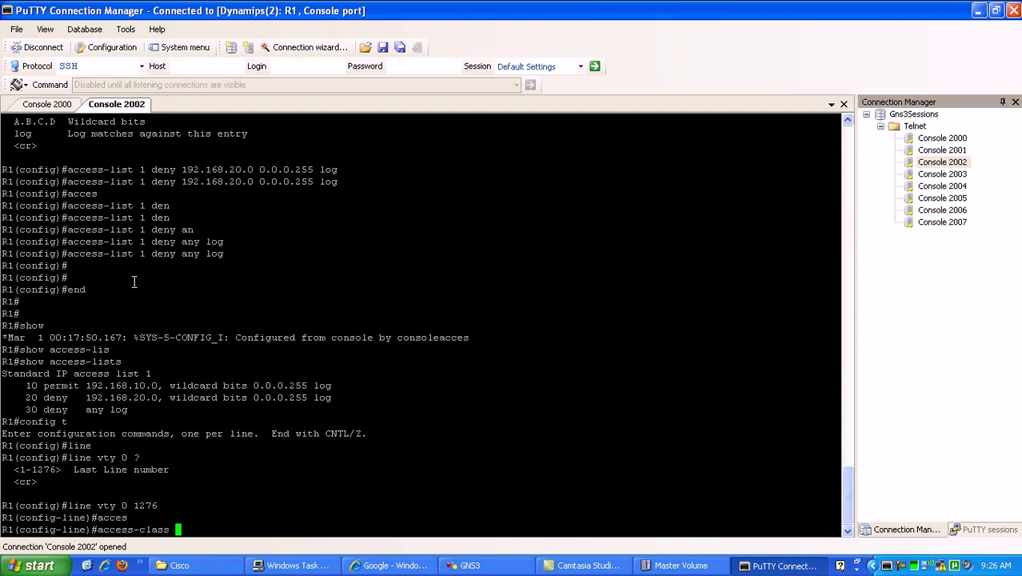
pyautogui.press('BackSpace')
pyautogui.press('BackSpace')
pyautogui.press('BackSpace')
pyautogui.press('BackSpace')
pyautogui.press('BackSpace')
pyautogui.press('BackSpace')
pyautogui.write('cl')
pyautogui.press('Tab')
pyautogui.write('?')
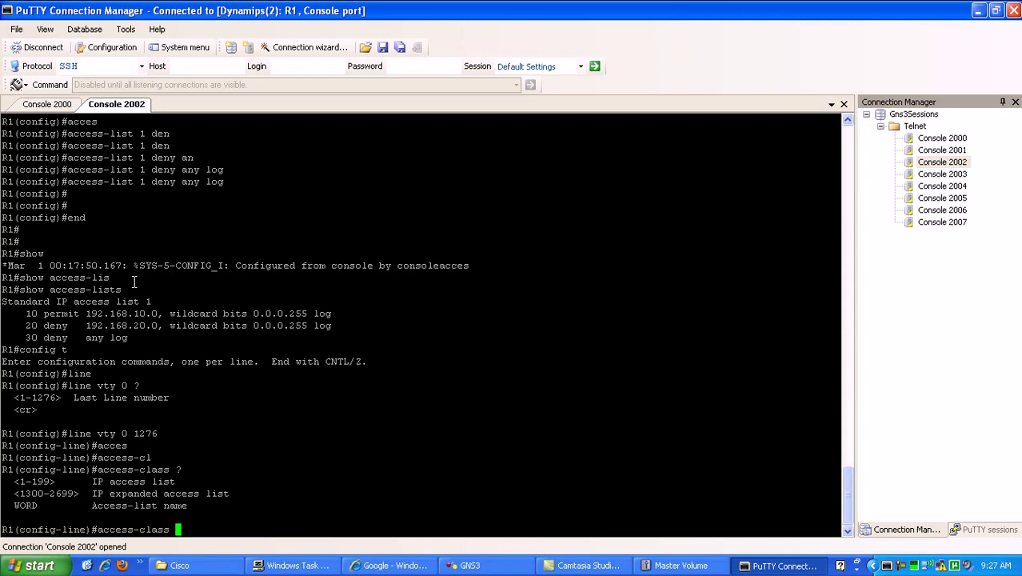
pyautogui.write('1')
pyautogui.moveTo(141, 300); pyautogui.dragTo(150, 297)
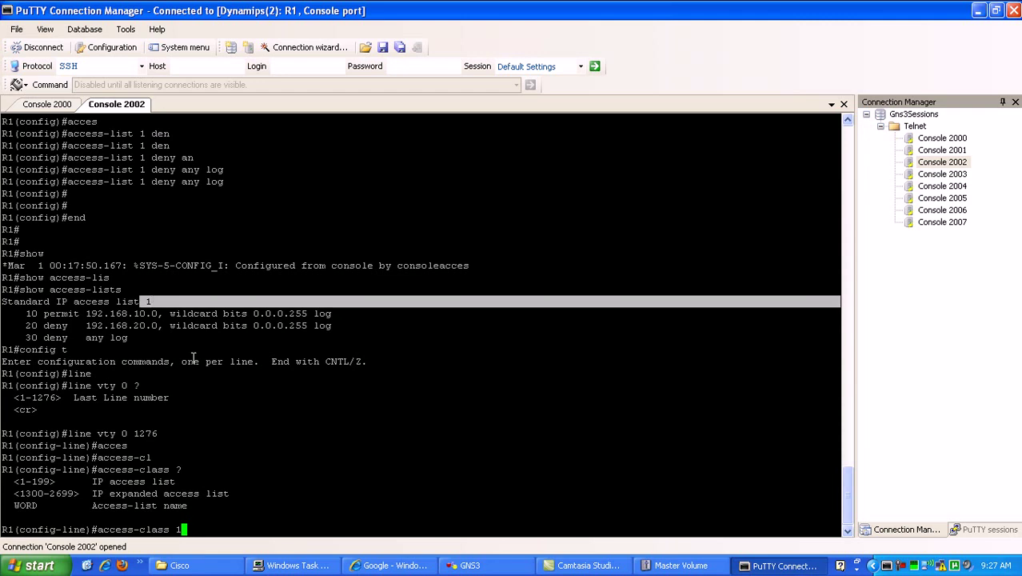
pyautogui.click(223, 412)
# Complete 'access-class 1 in' to apply the list inbound, then end configuration mode.
pyautogui.write('?')
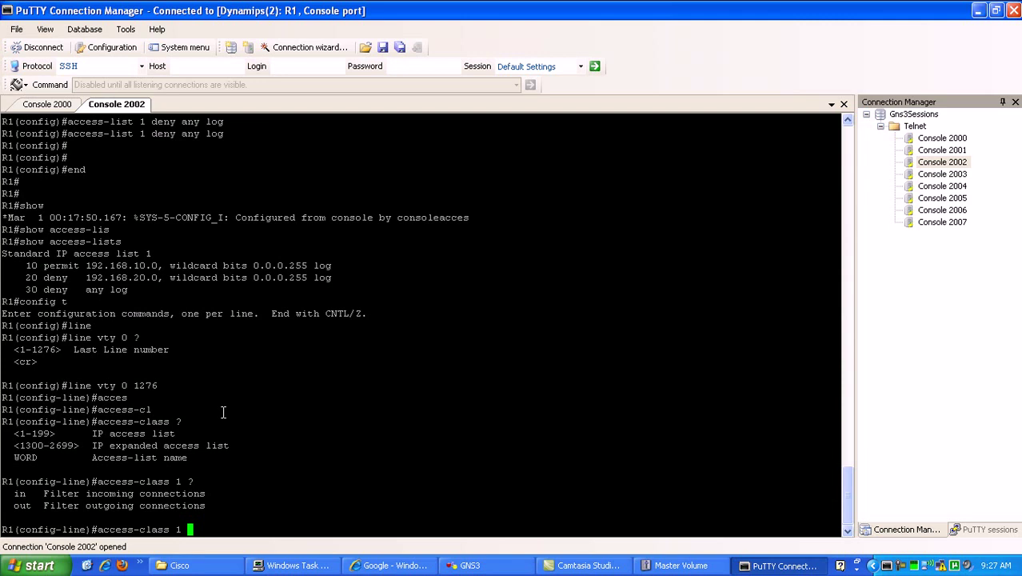
pyautogui.write('in')
pyautogui.press('Return')
pyautogui.press('Return')
pyautogui.press('Return')
pyautogui.press('Return')
pyautogui.write('end')
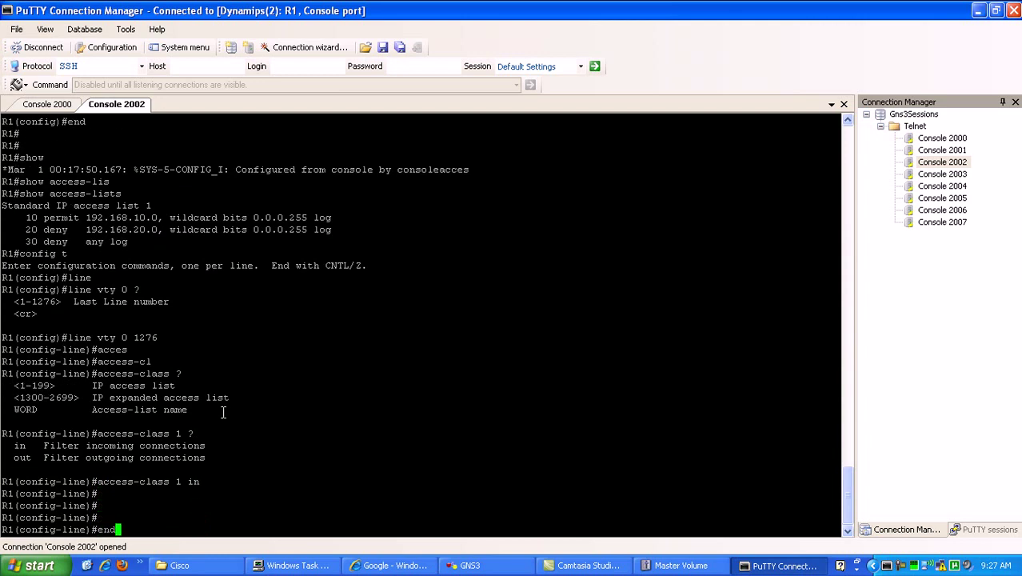
pyautogui.press('Return')
pyautogui.press('Return')
pyautogui.press('Return')
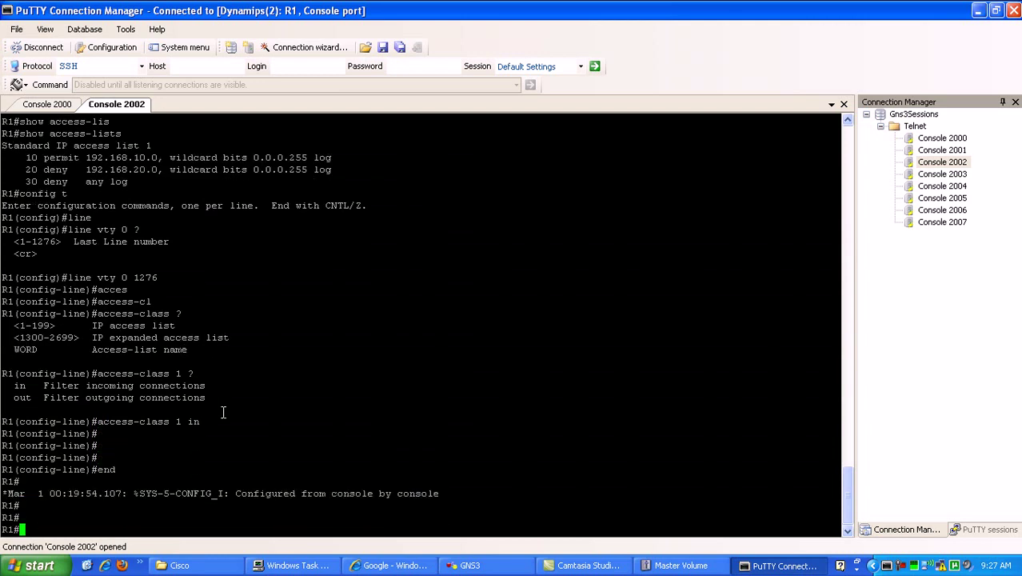